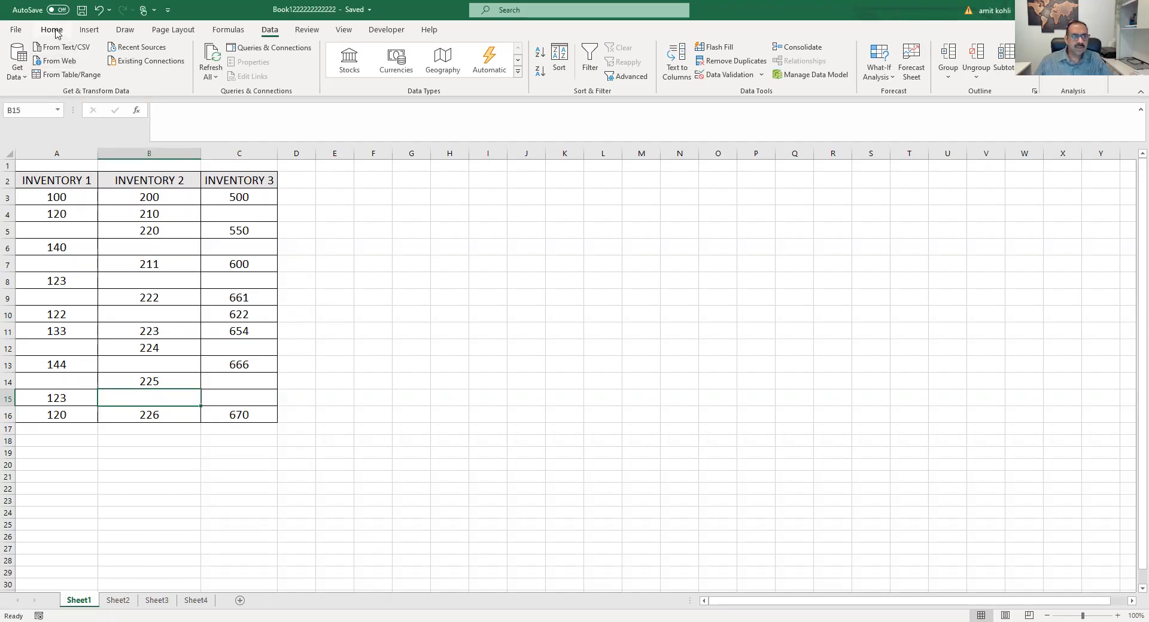
- Select the blank cells on Sheet1 with Go To Special, without choosing a range first
click(57, 33)
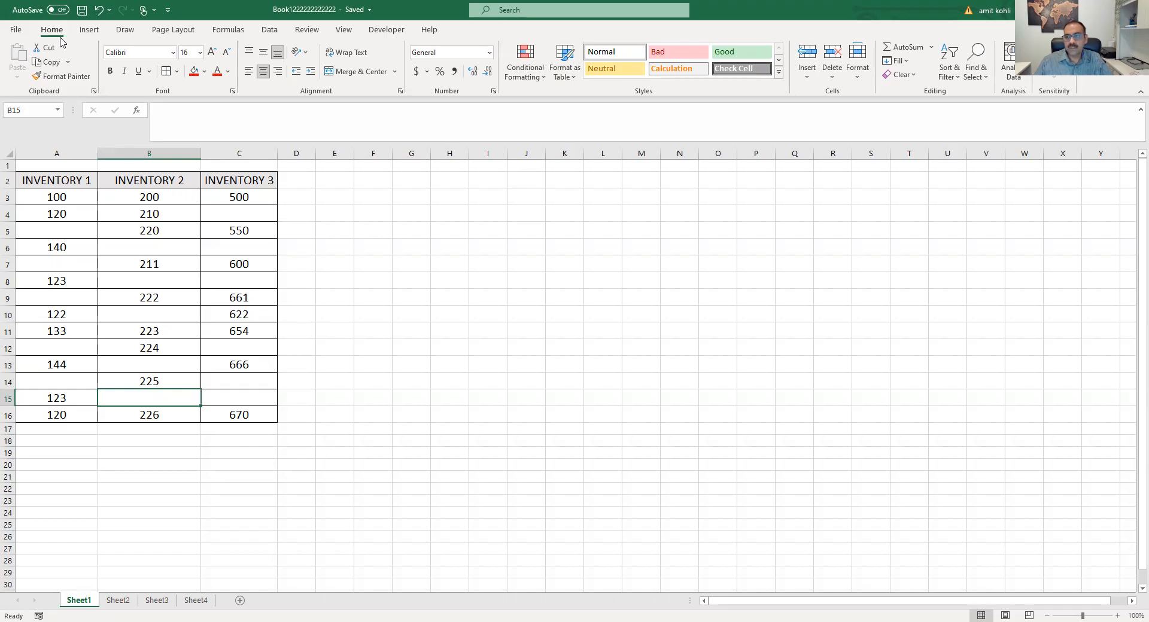
click(986, 82)
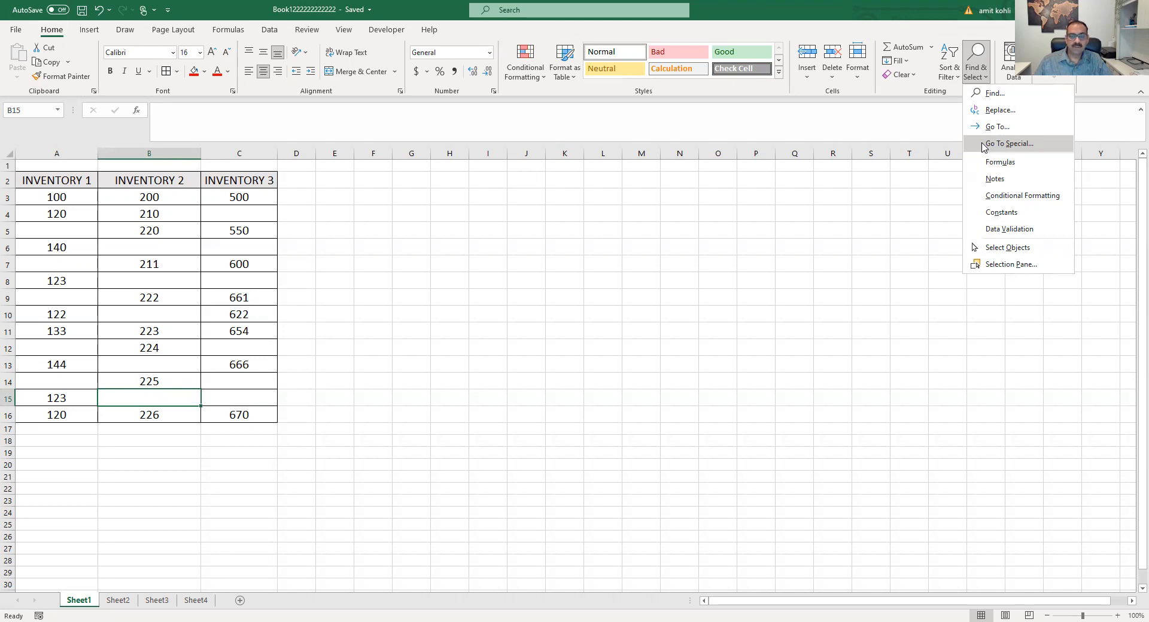
key(Return)
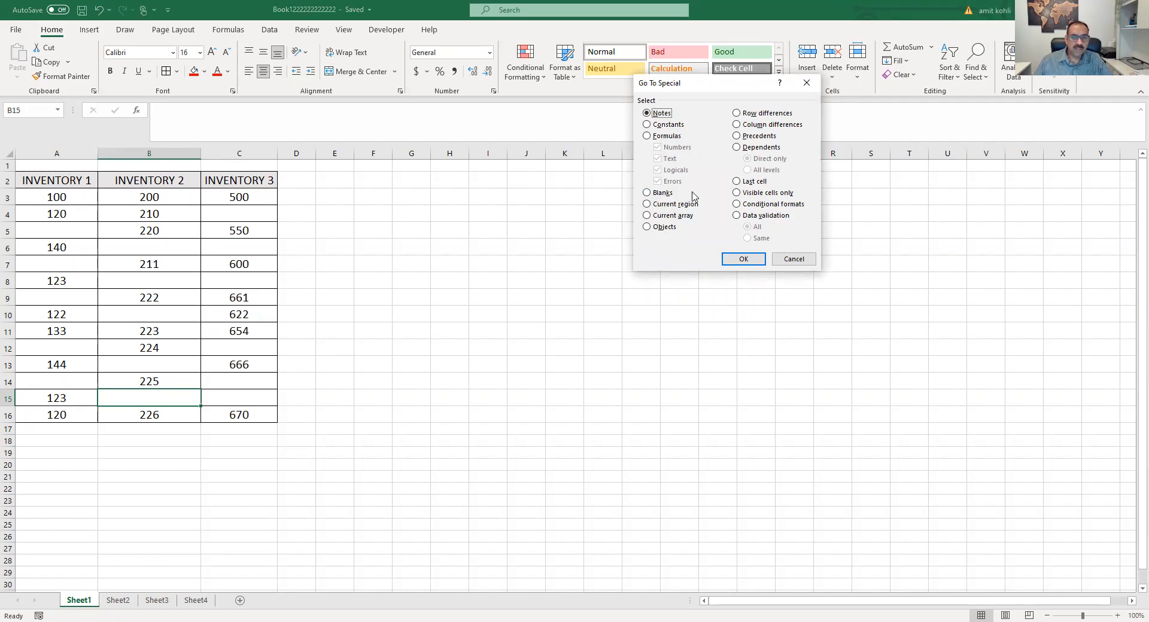
click(646, 192)
click(743, 259)
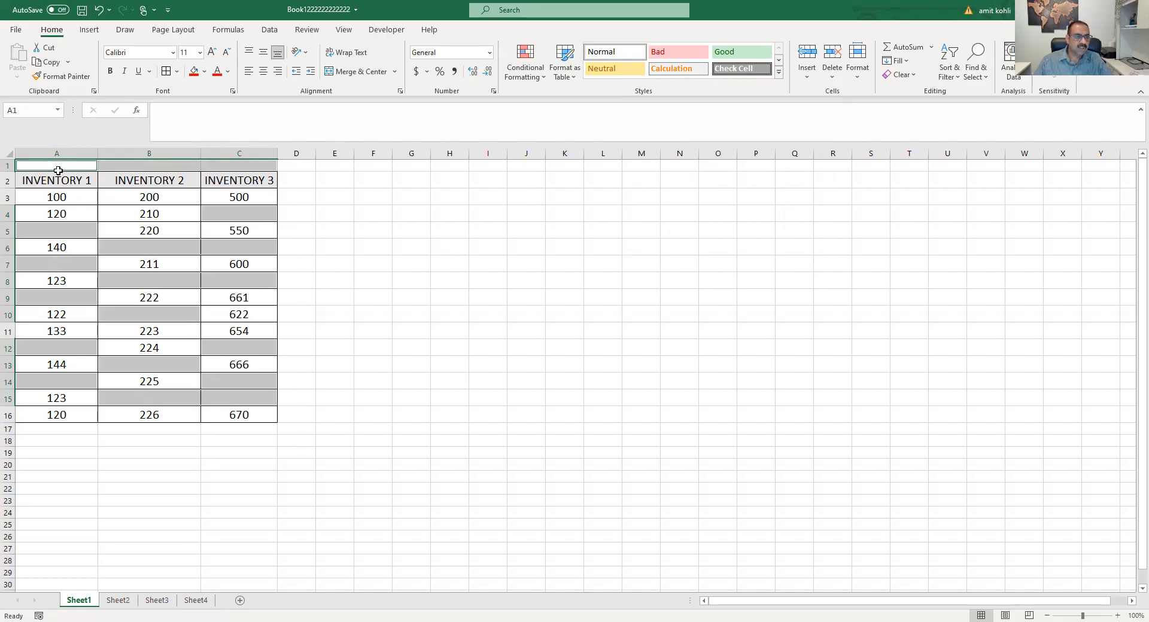
- Undo the last two changes on Sheet4 and return to Sheet1
click(97, 12)
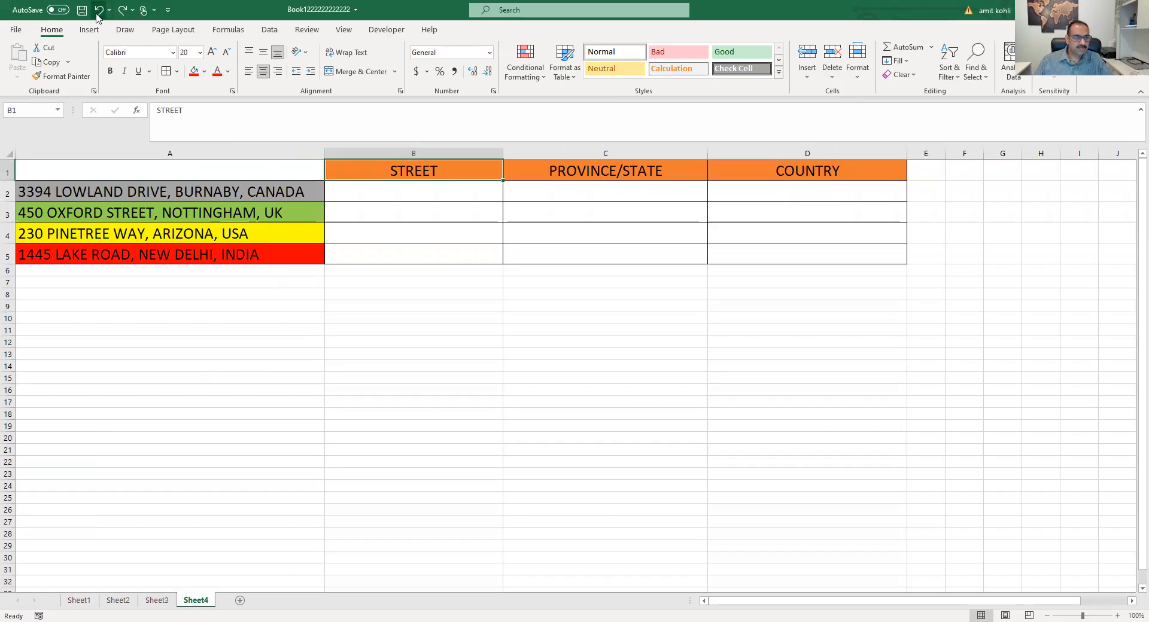
click(79, 600)
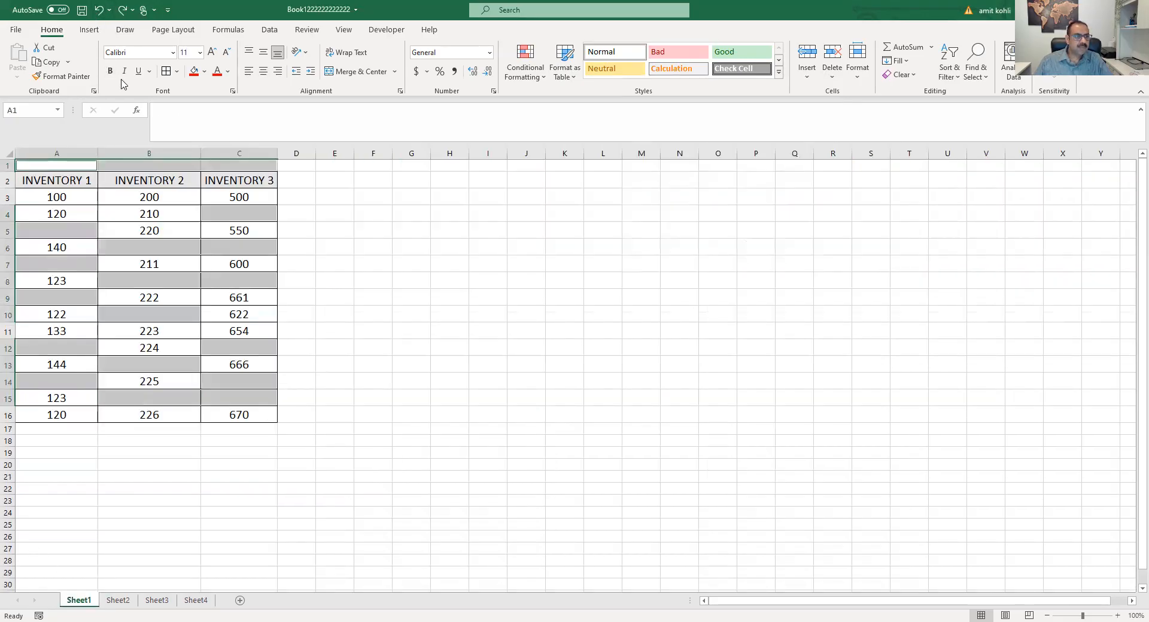
click(97, 10)
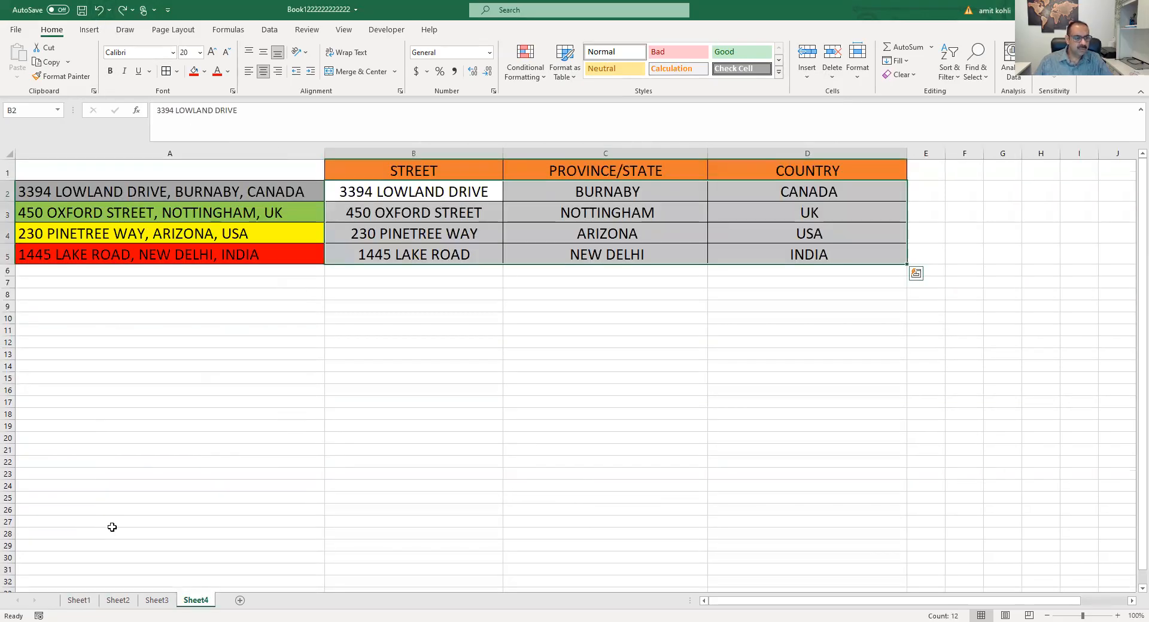
click(78, 600)
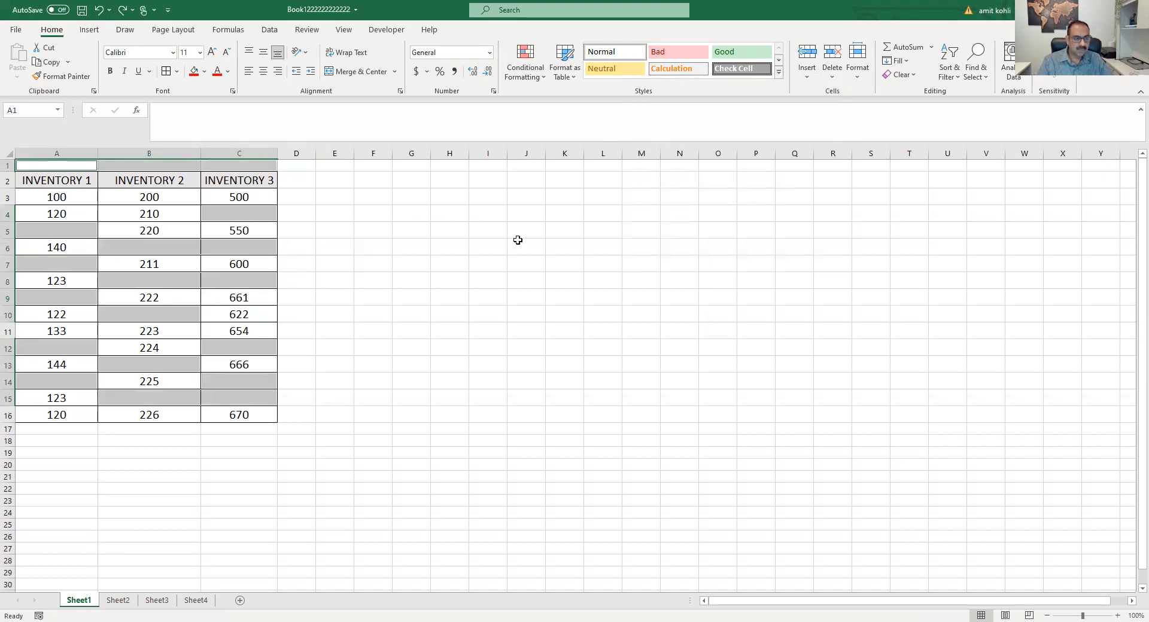
key(ctrl+f)
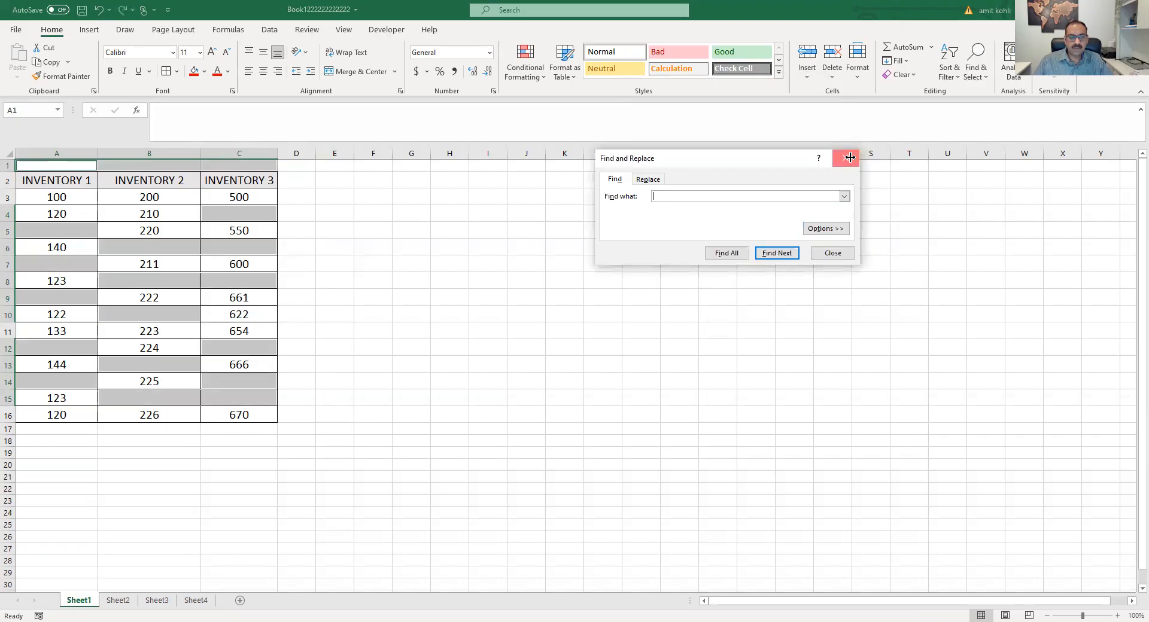
click(850, 158)
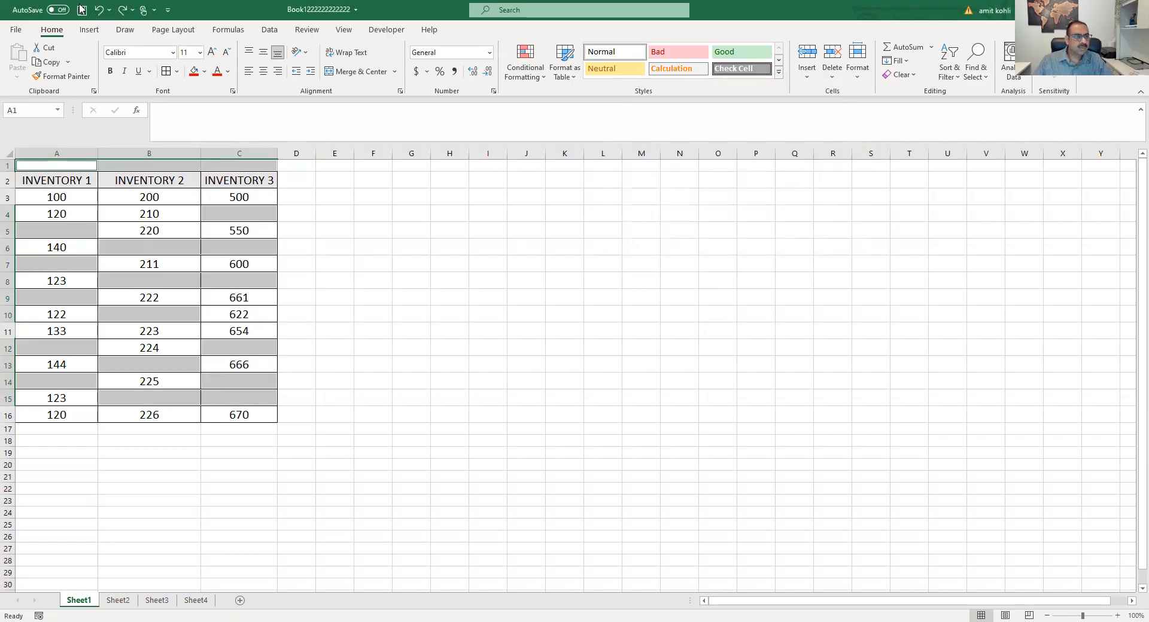
click(133, 440)
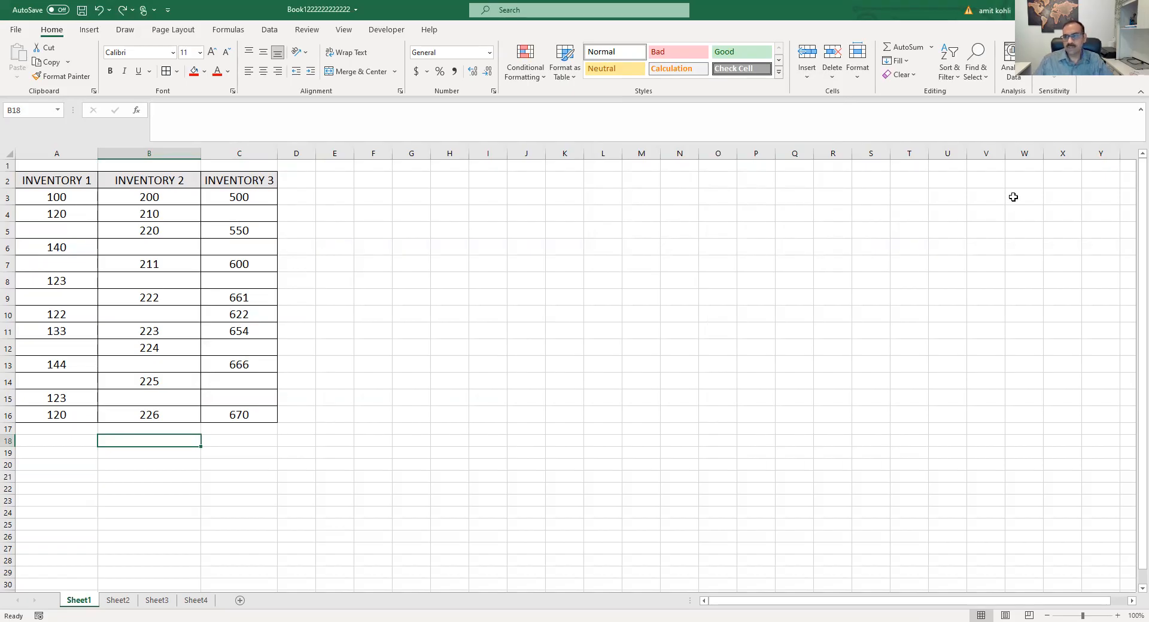
- Select the blank cells within the inventory table A2:C16 using Go To Special and fill them all with NOTHING
drag(35, 181, 256, 418)
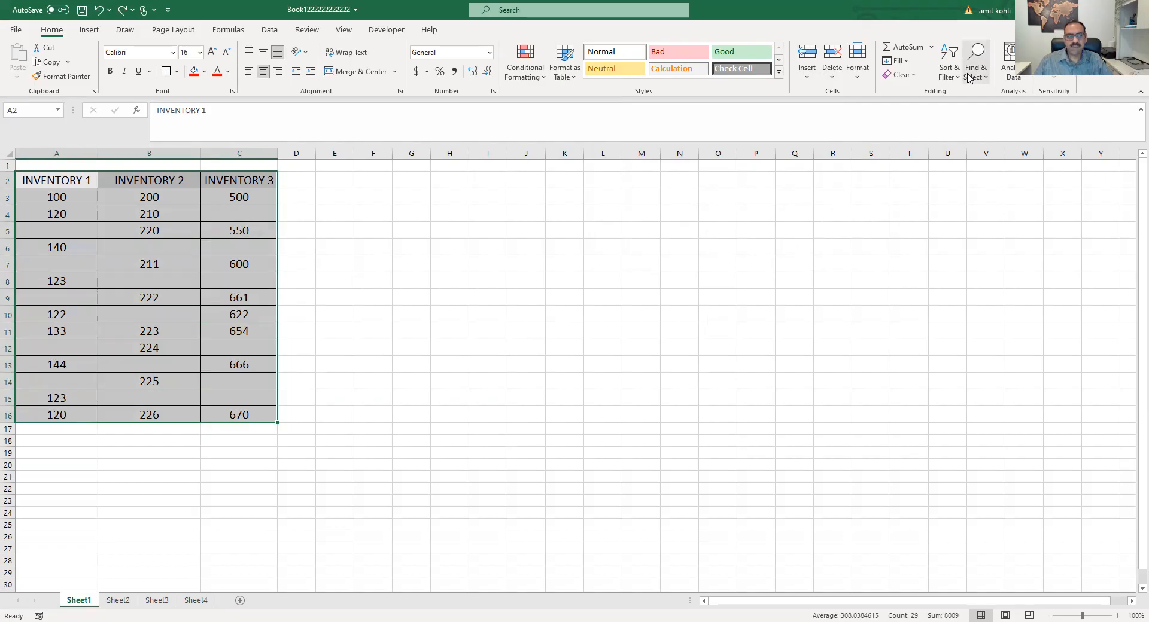
click(971, 76)
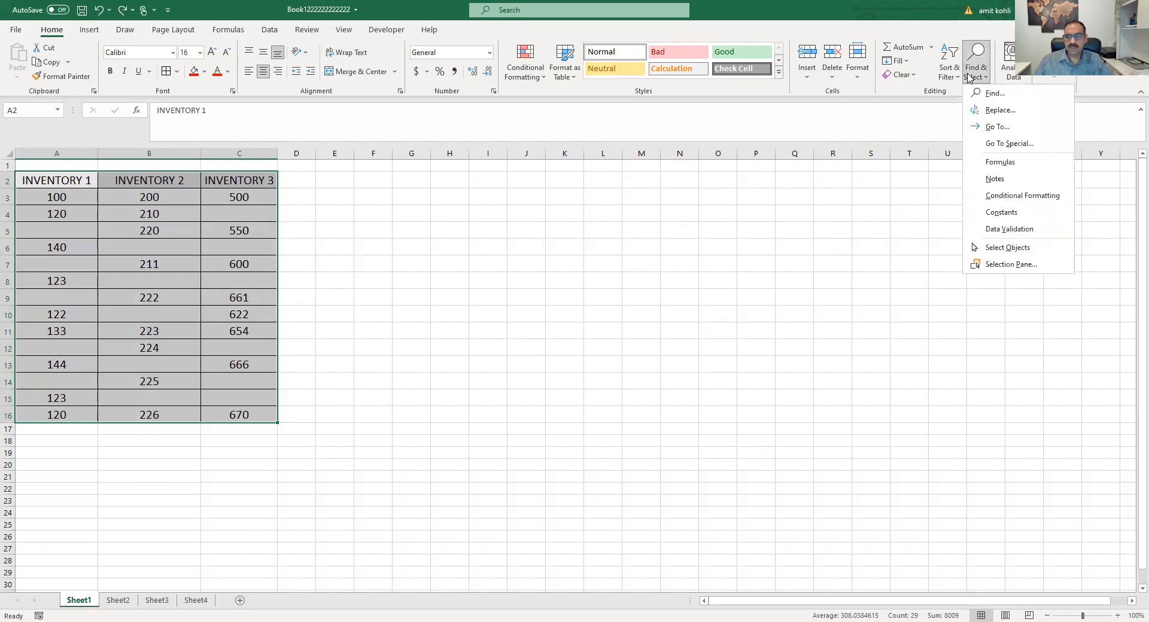
click(969, 146)
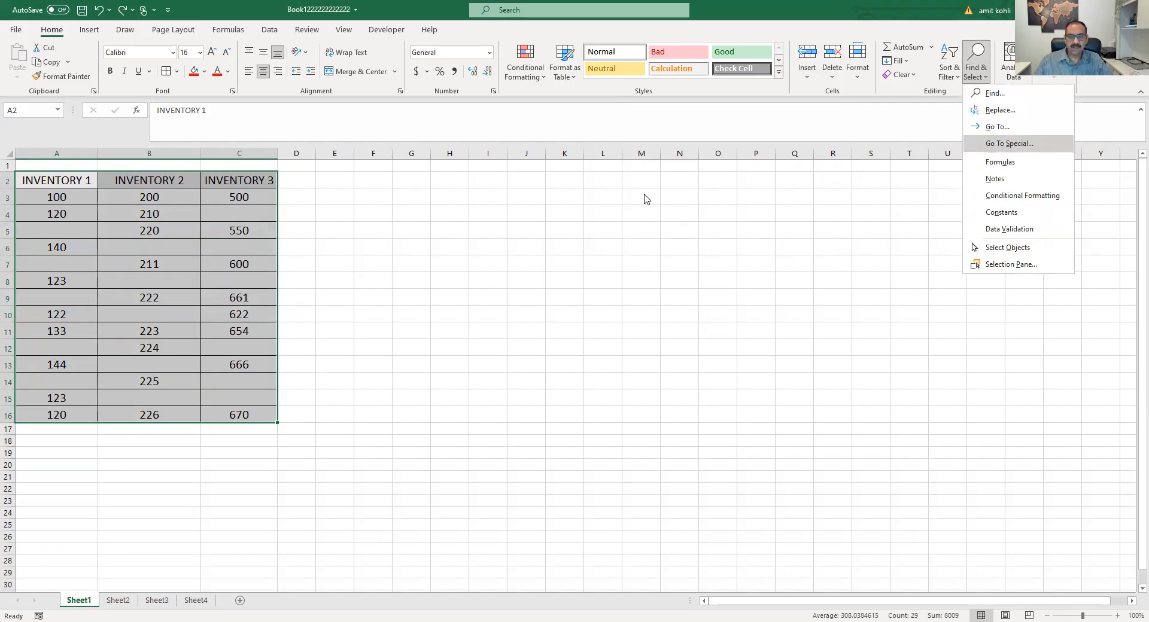
click(646, 193)
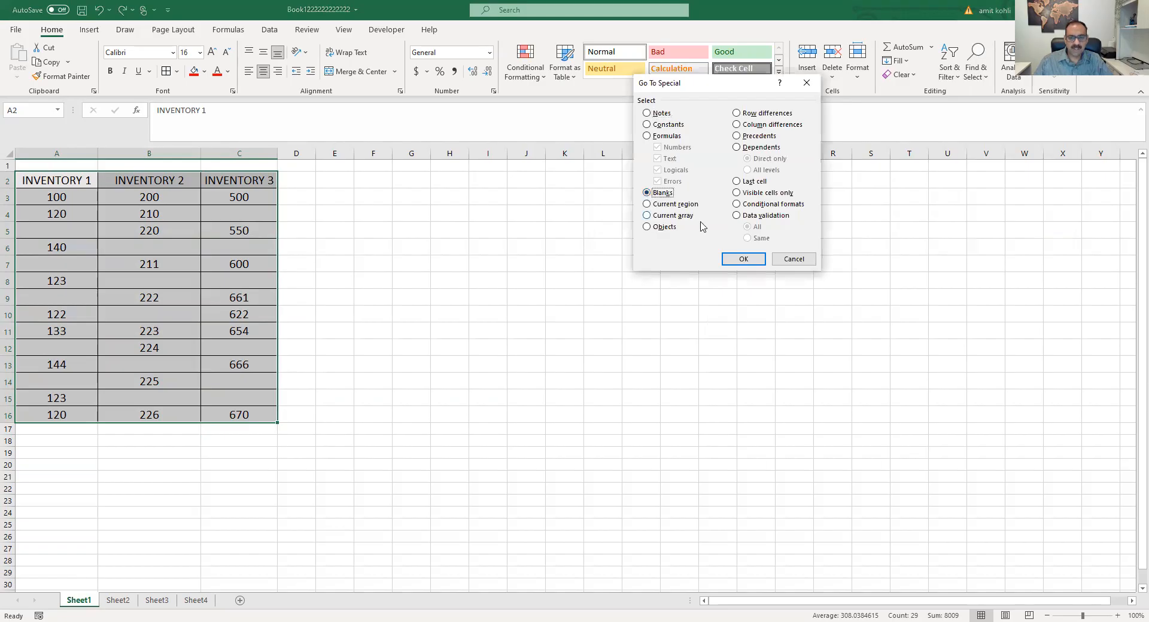
click(743, 258)
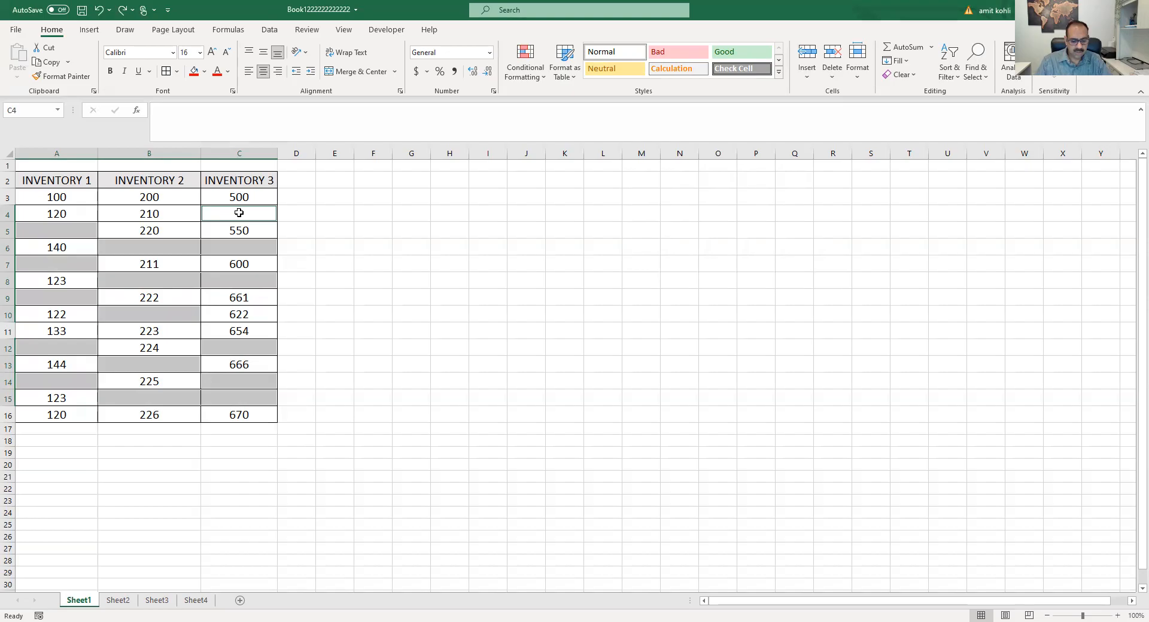
text(NO)
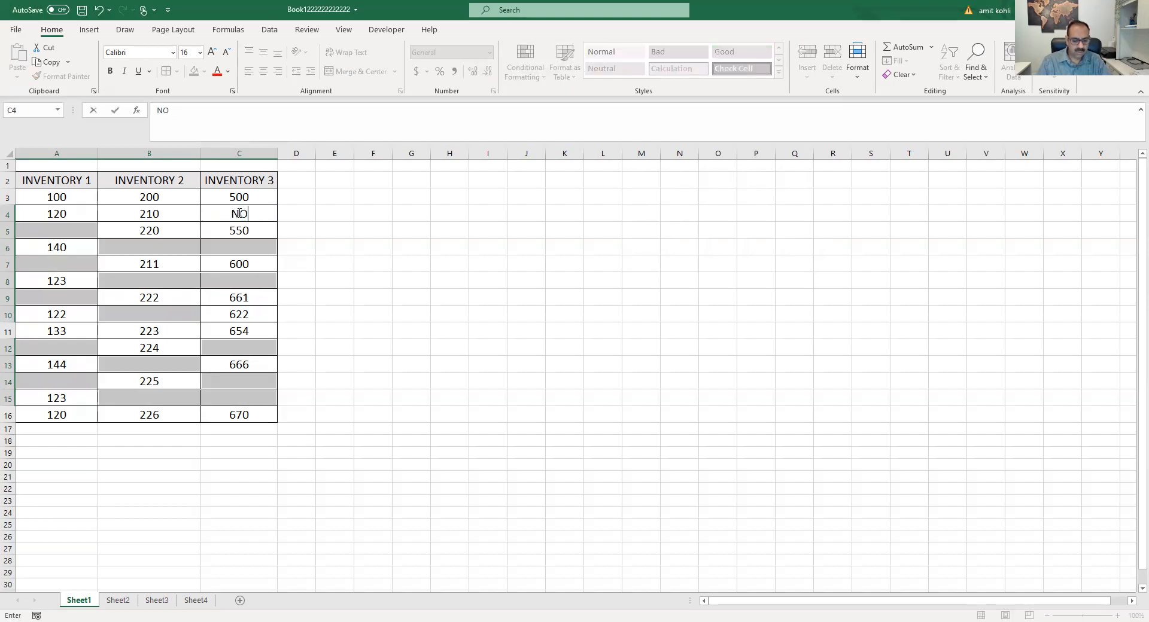
text(THING)
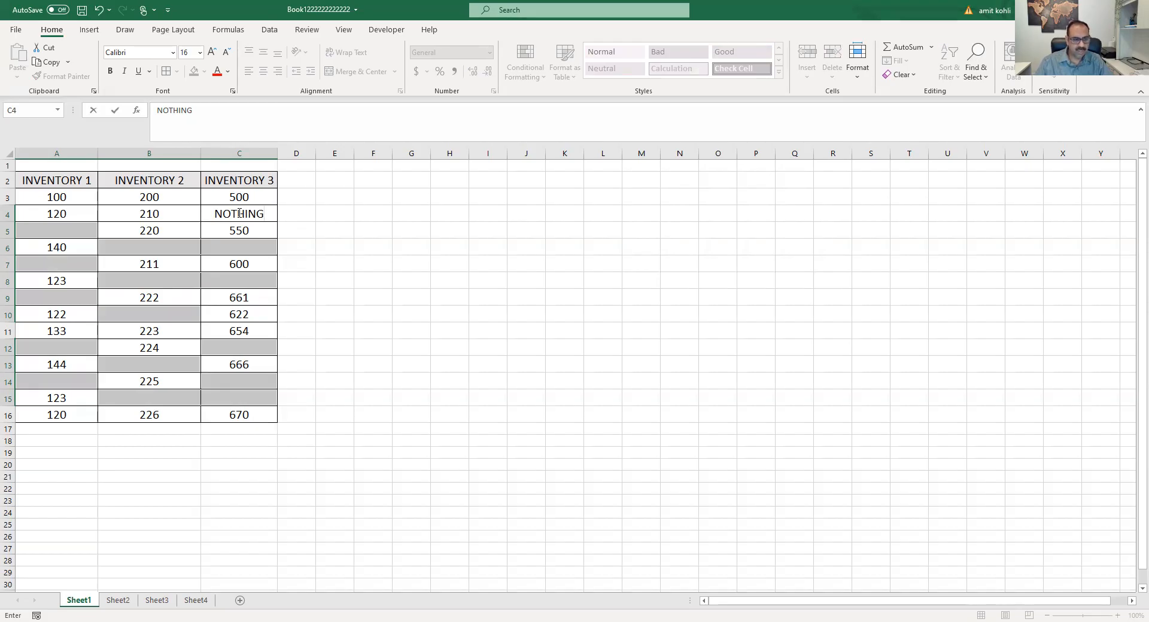
key(ctrl+Return)
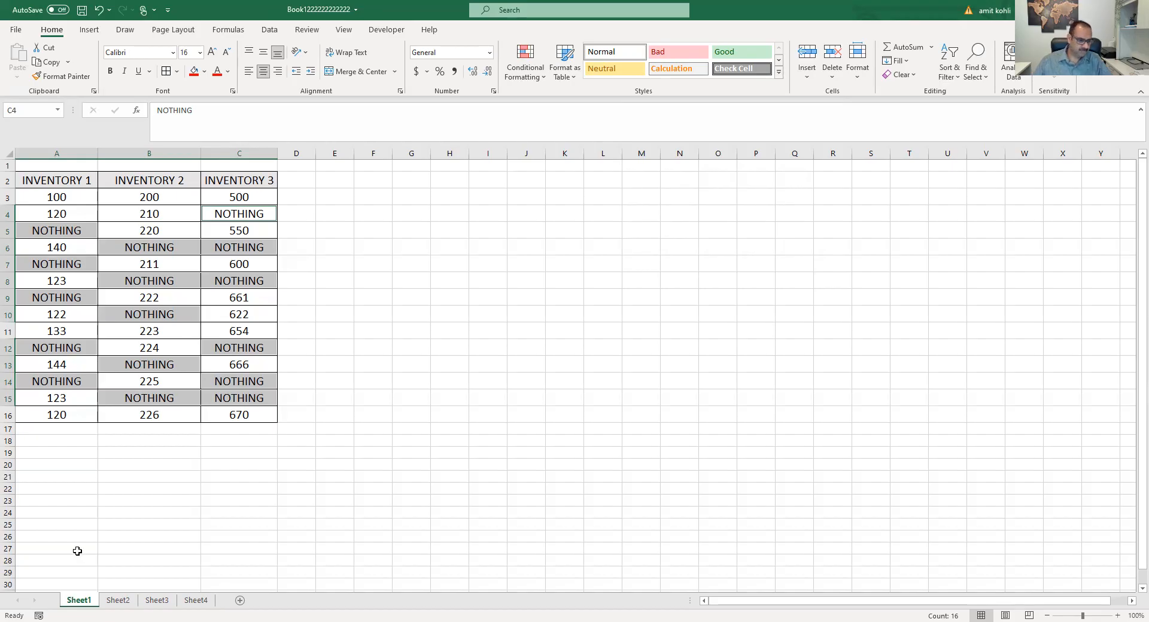
- On Sheet2, apply a Duplicate Values conditional format to A3:C17 with Green Fill with Dark Green Text
click(117, 601)
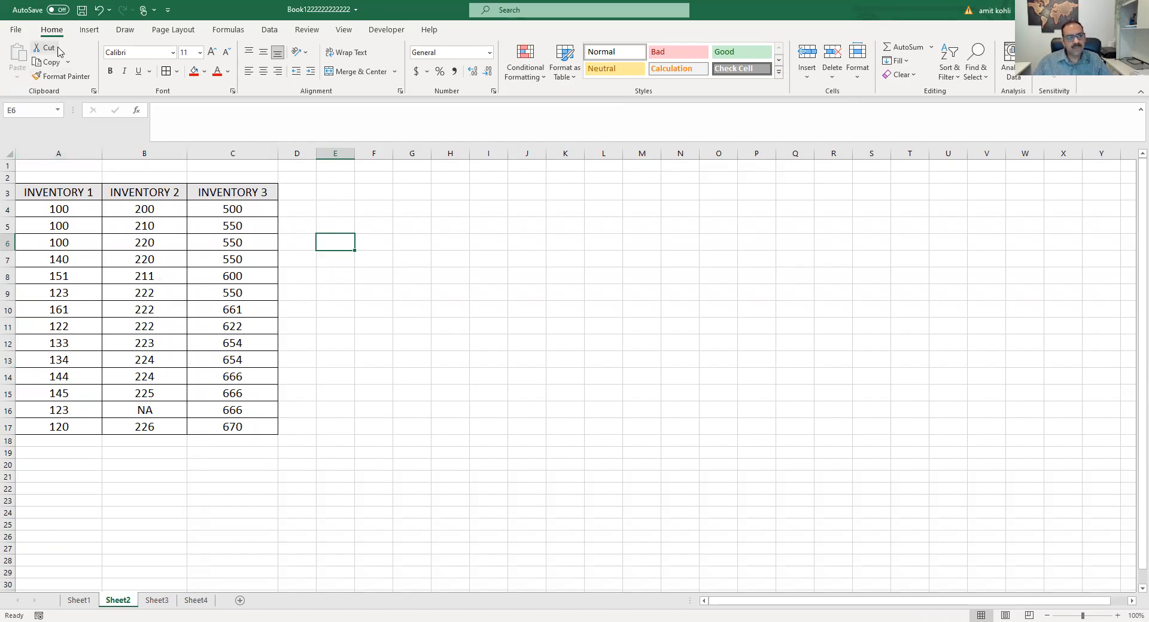
click(539, 77)
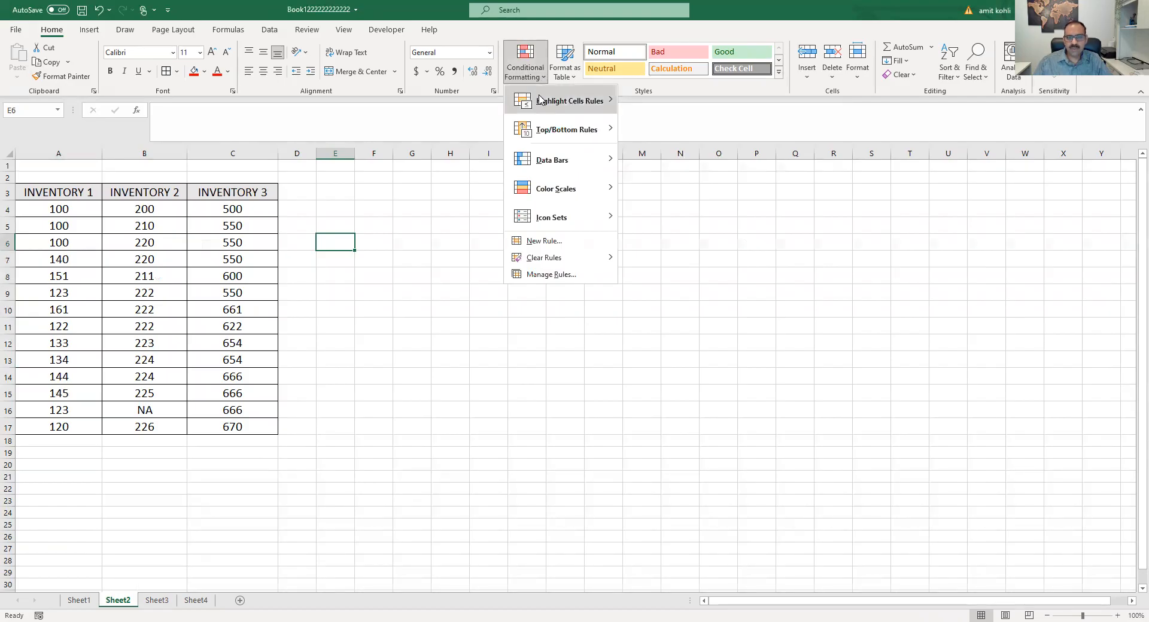
mouse_move(540, 100)
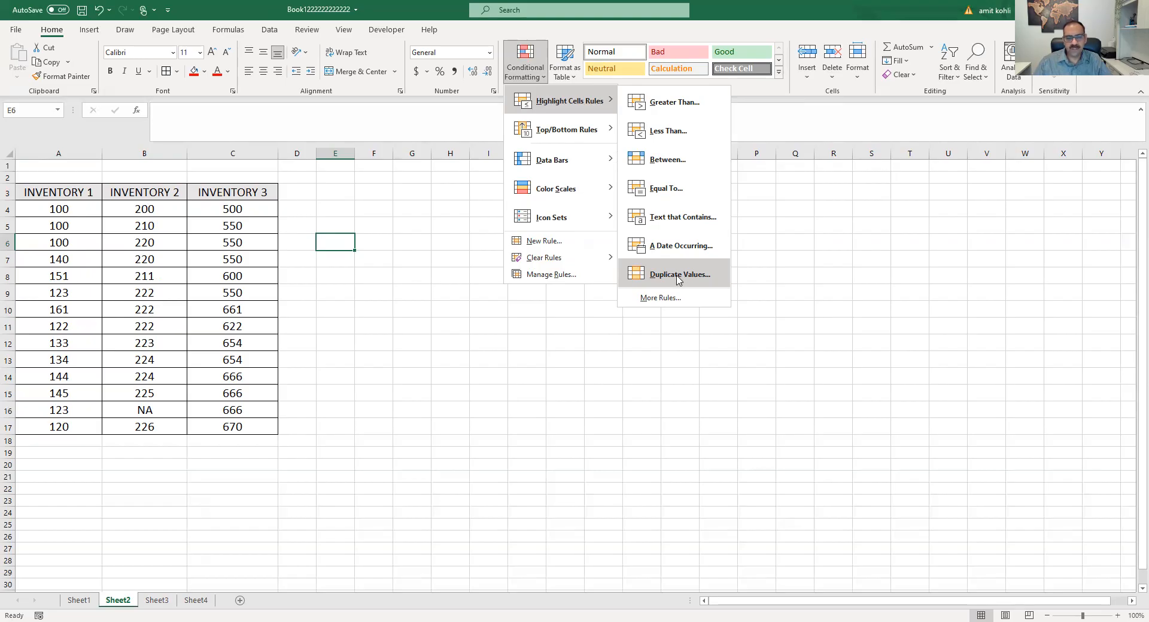
drag(70, 195, 245, 429)
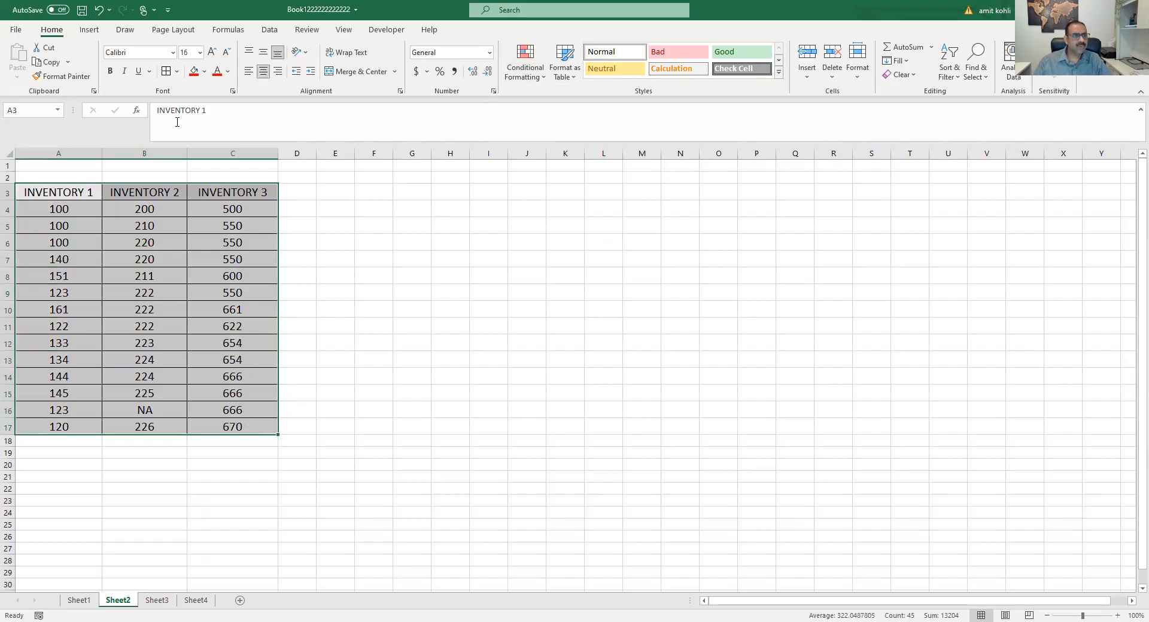
click(524, 70)
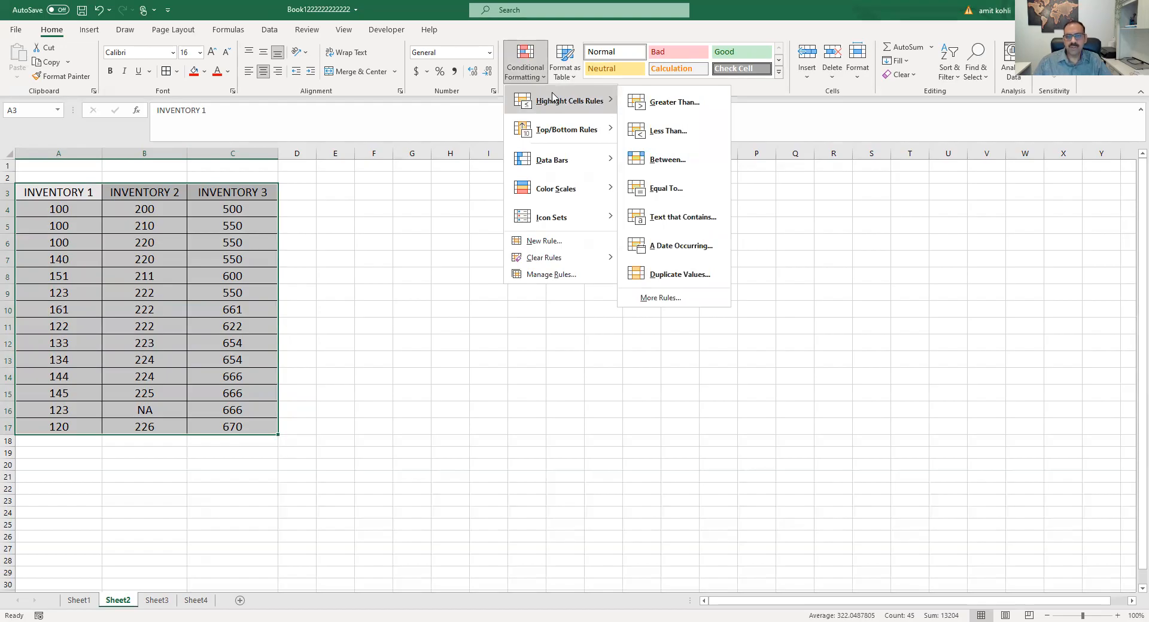
click(652, 275)
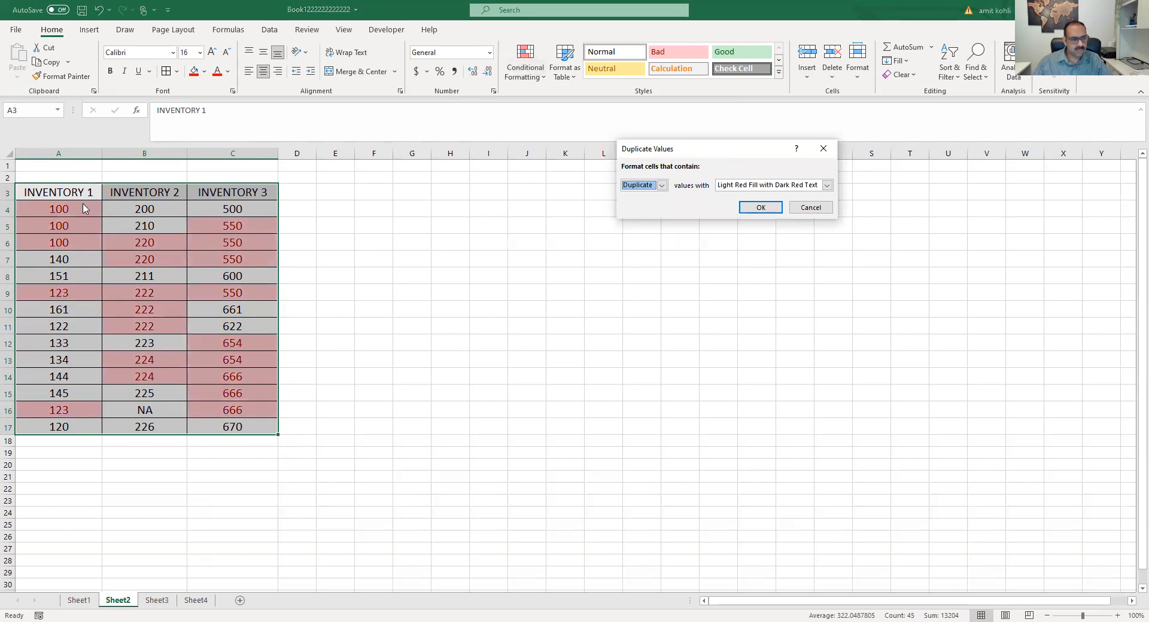
click(827, 186)
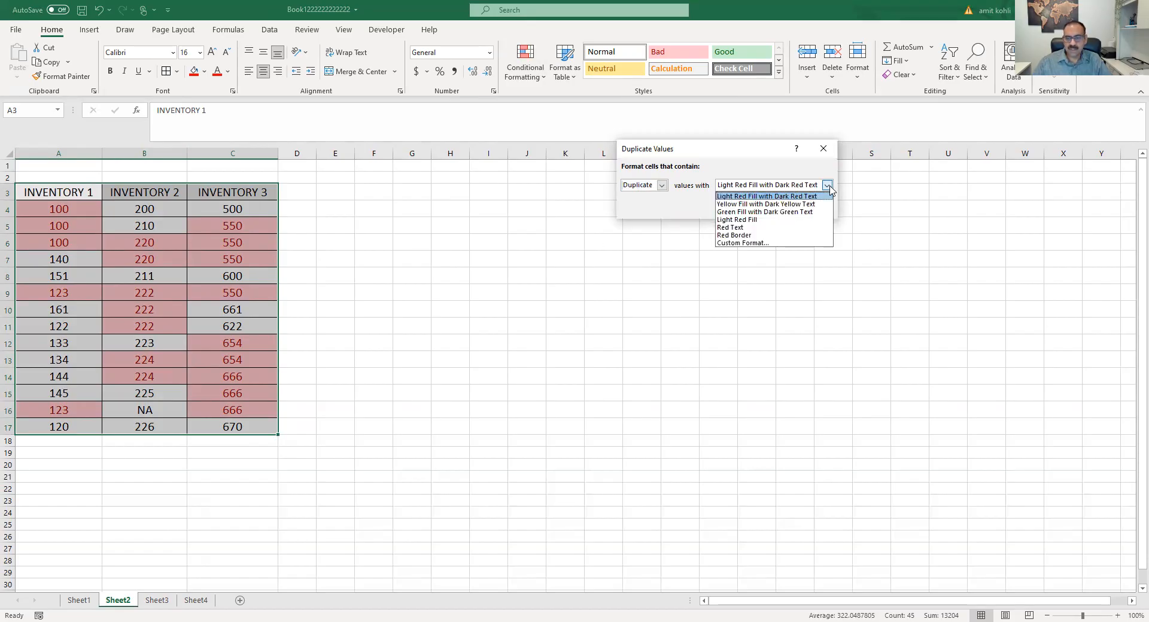
click(768, 213)
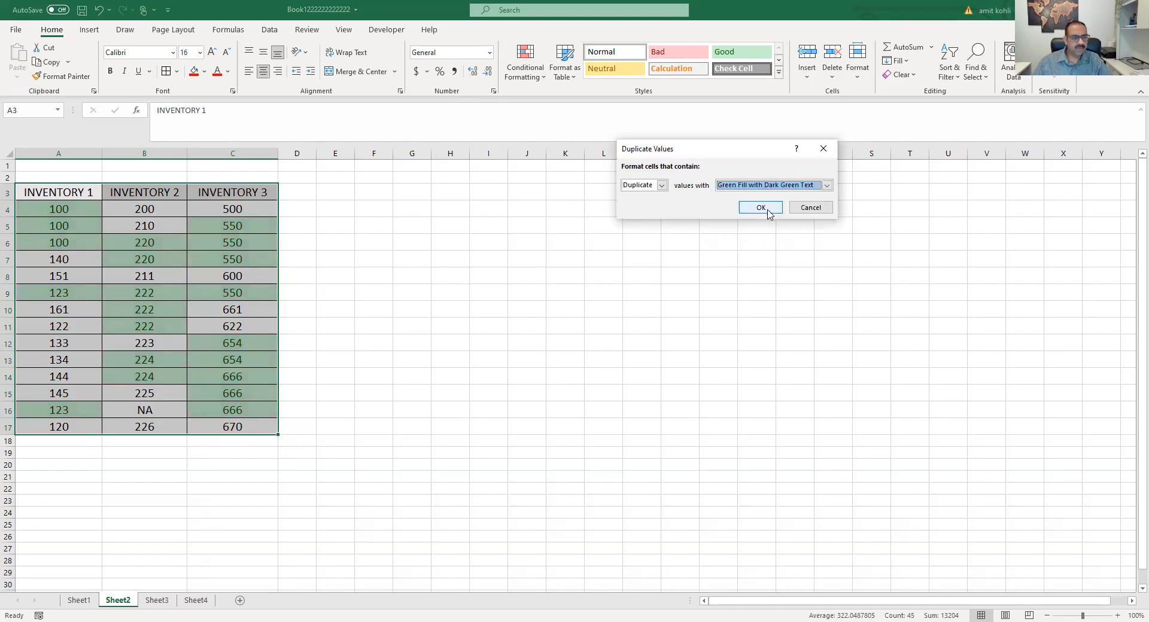
click(760, 208)
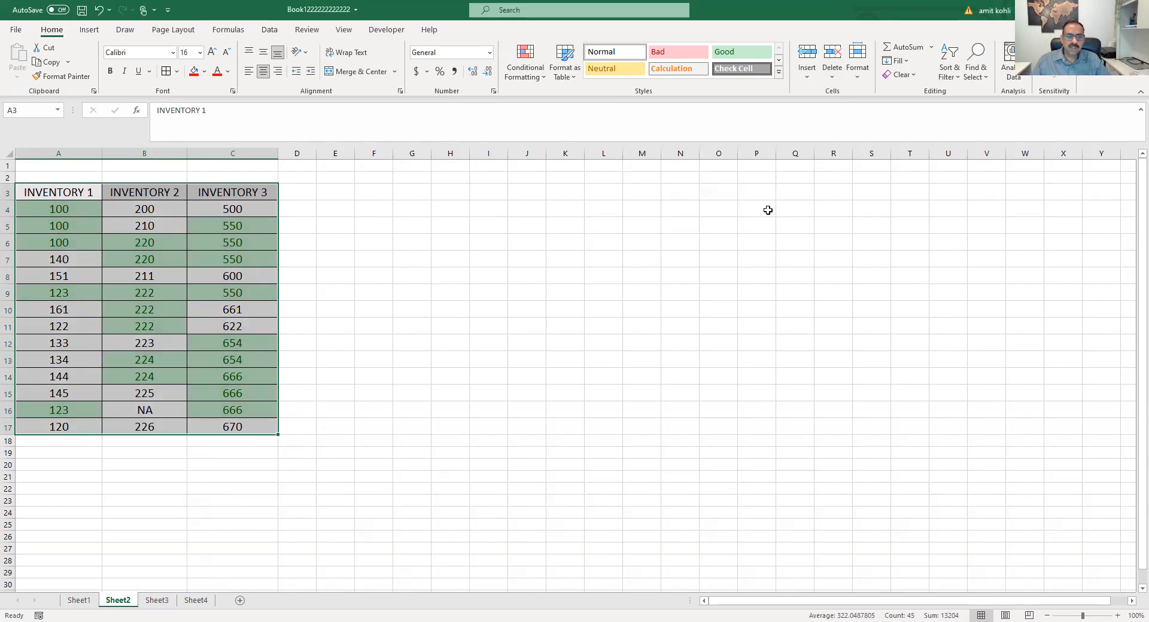
- On Sheet3, enter =LOWER(A3) in B3 and fill the formula down to B6
click(160, 601)
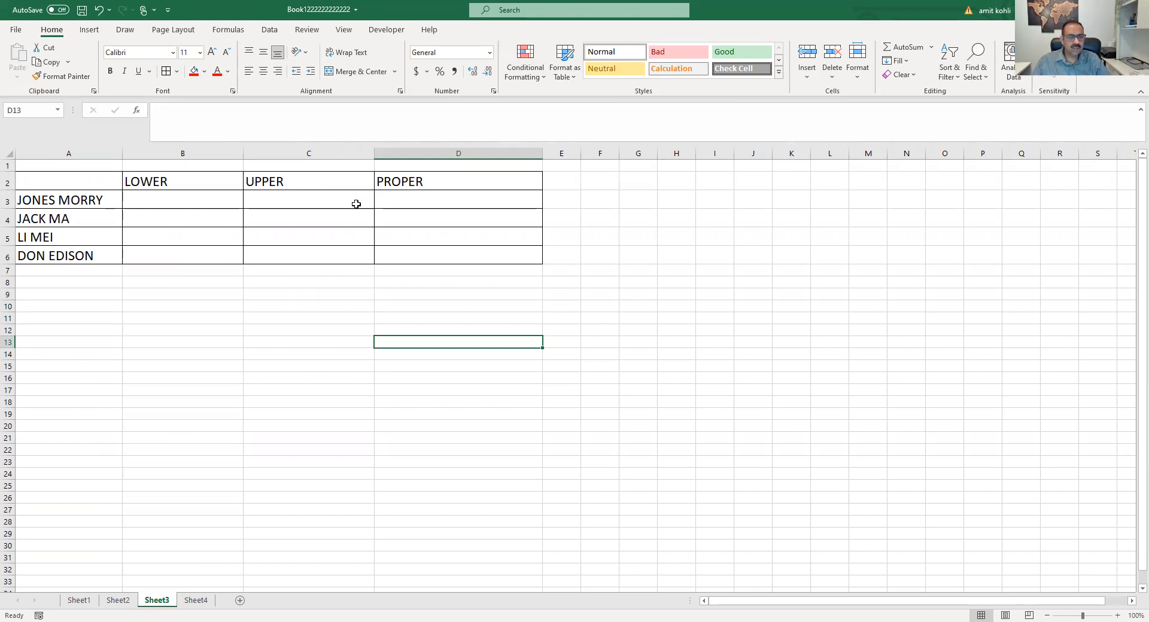
click(168, 203)
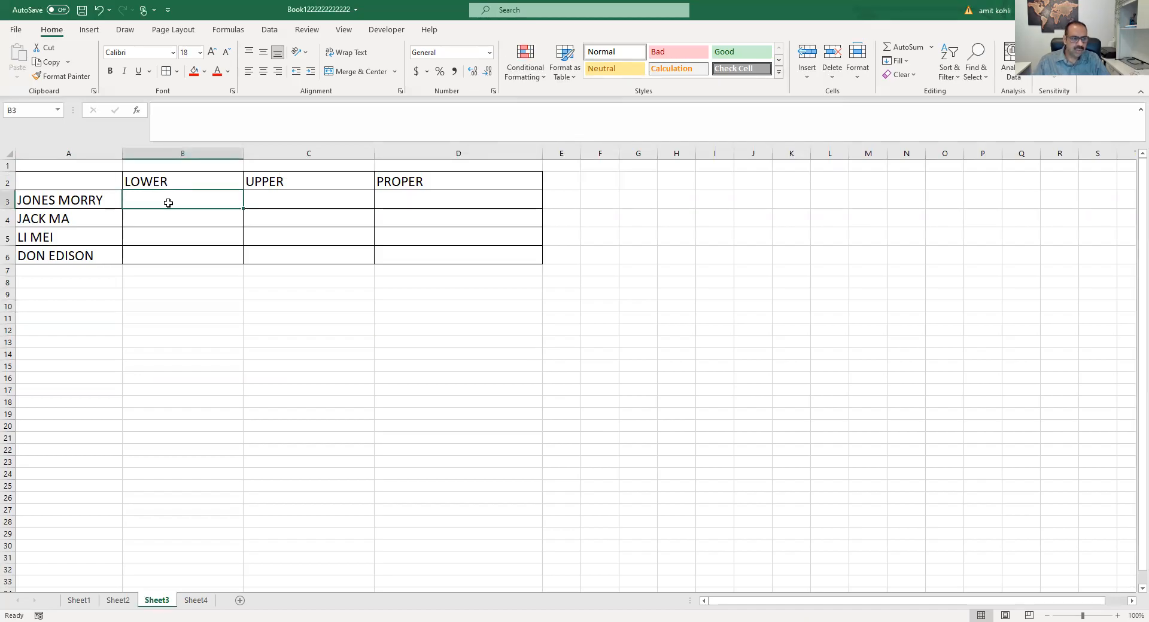
text(=)
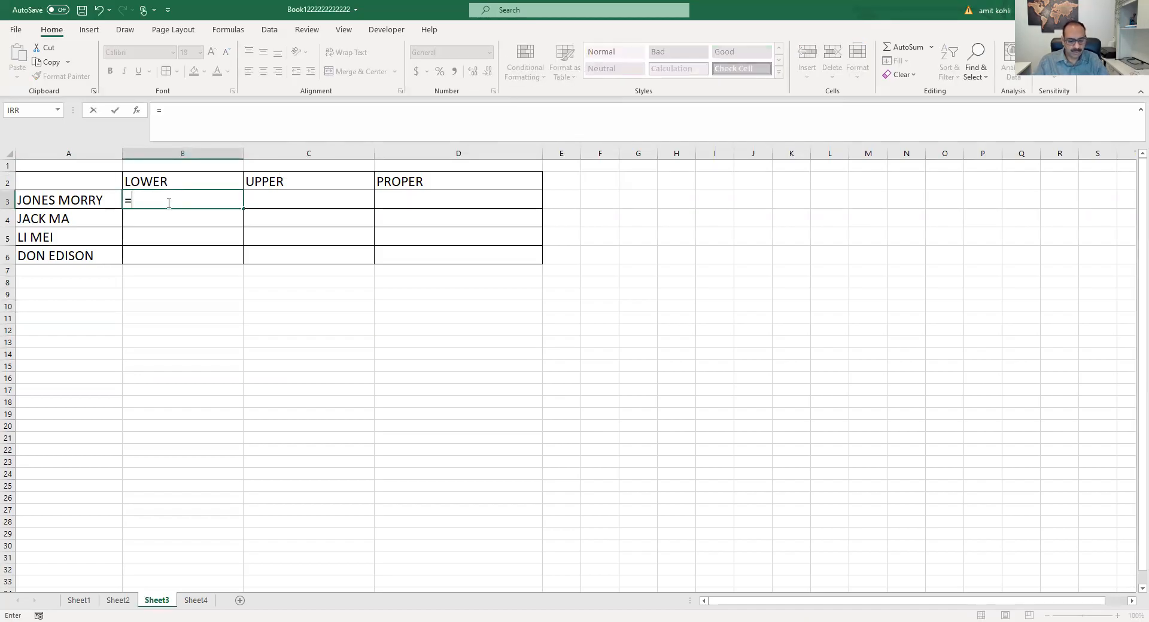
text(LOWER)
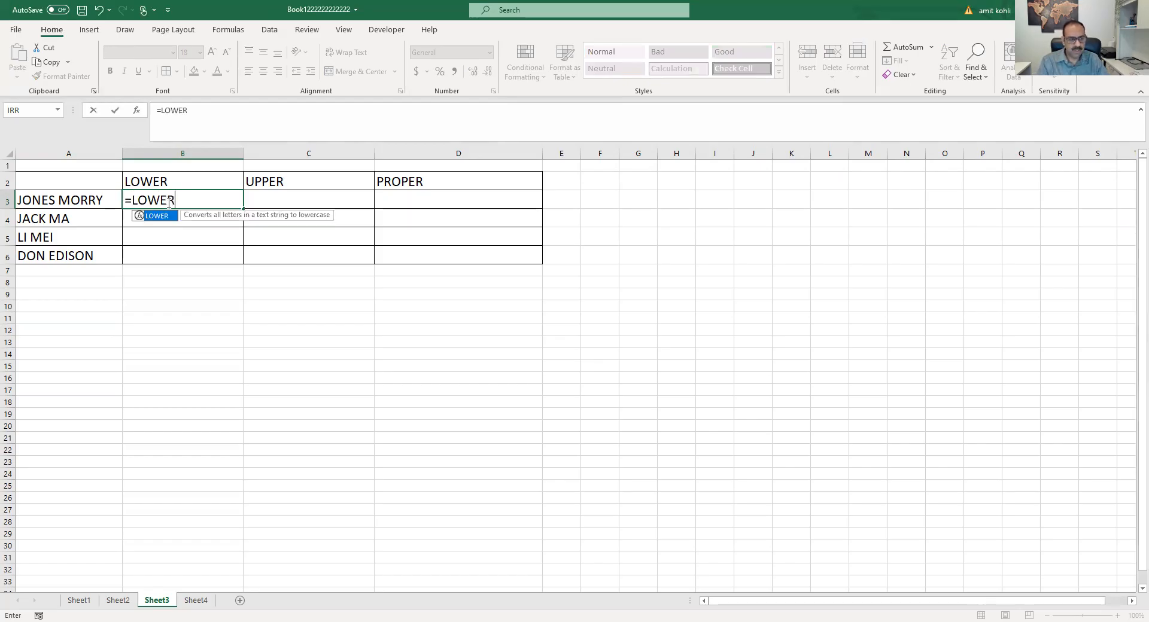
text(()
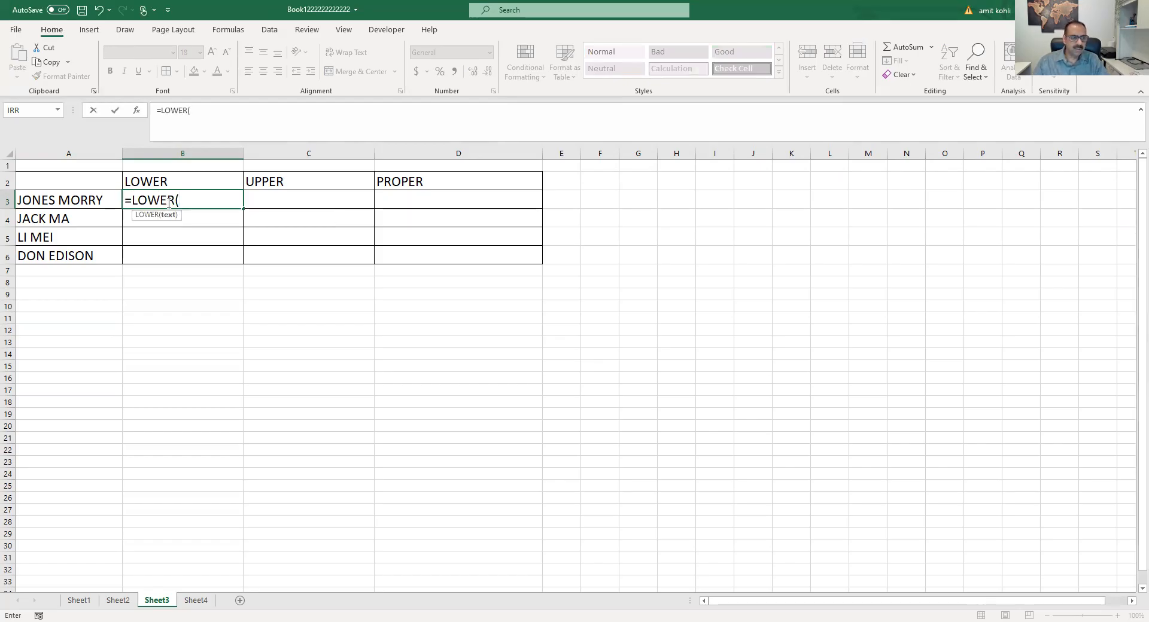
click(102, 199)
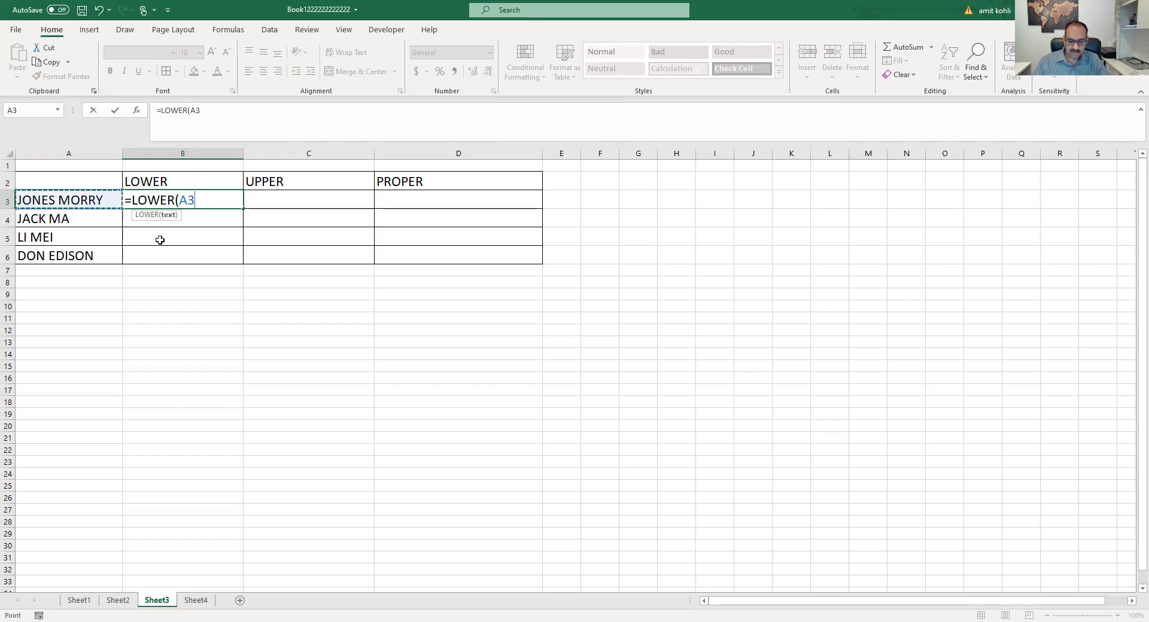
text())
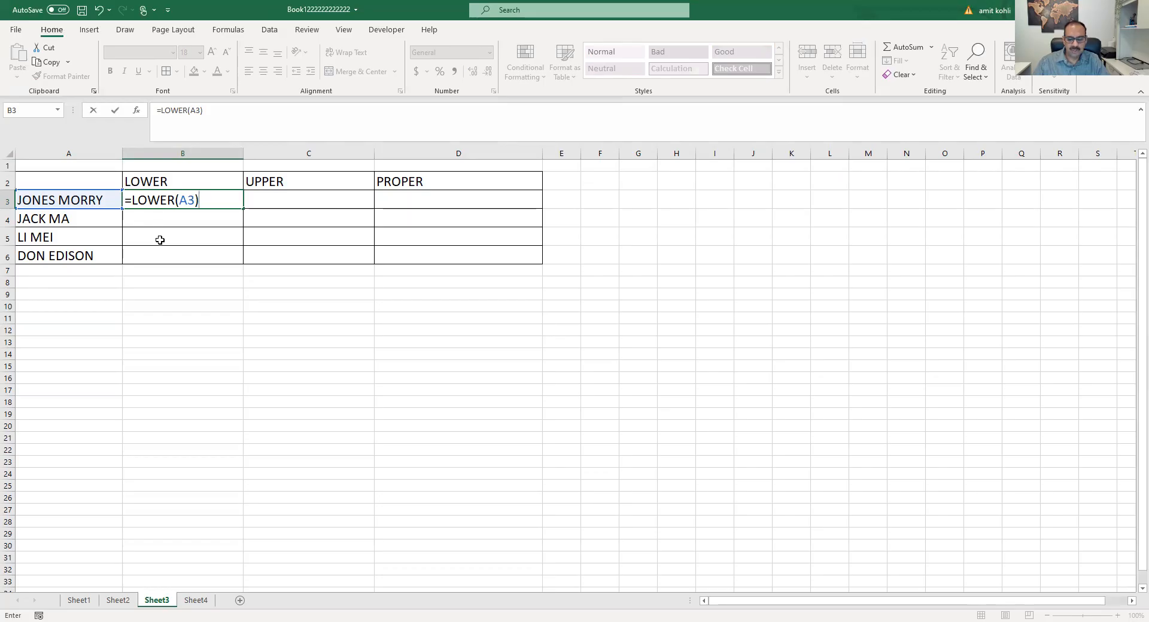
key(Return)
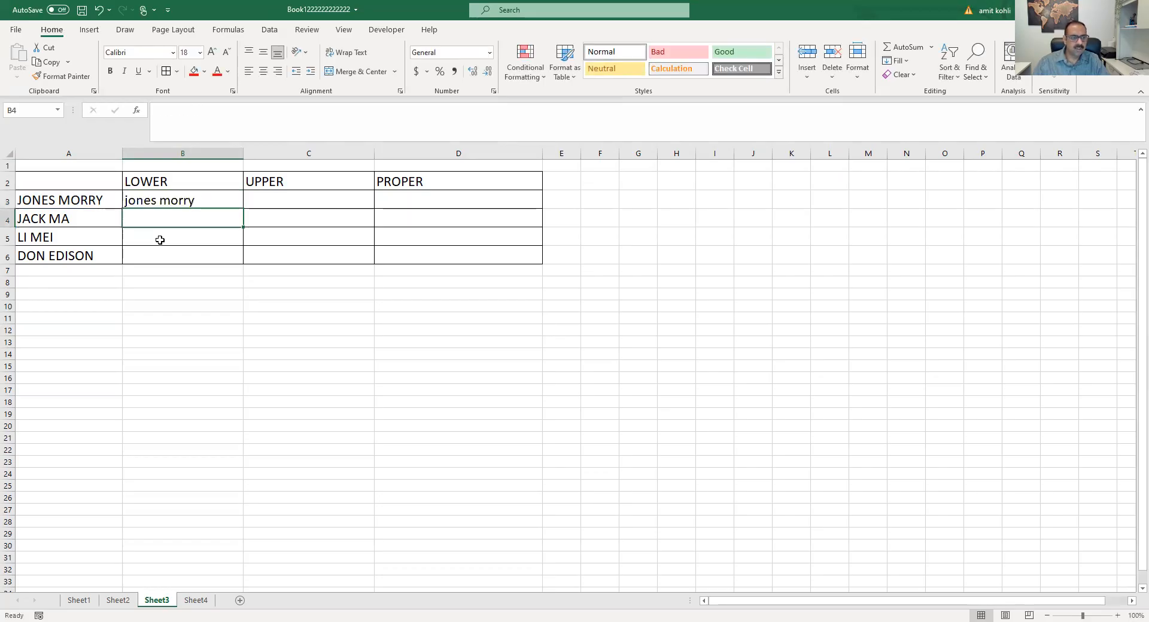
click(192, 201)
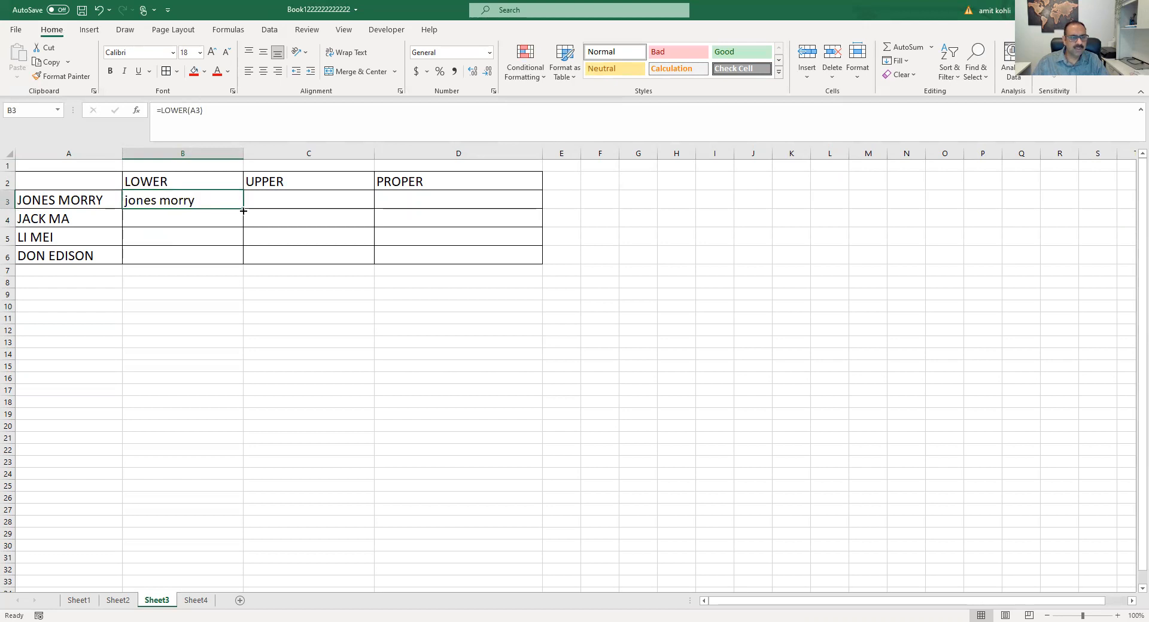
drag(244, 210, 243, 264)
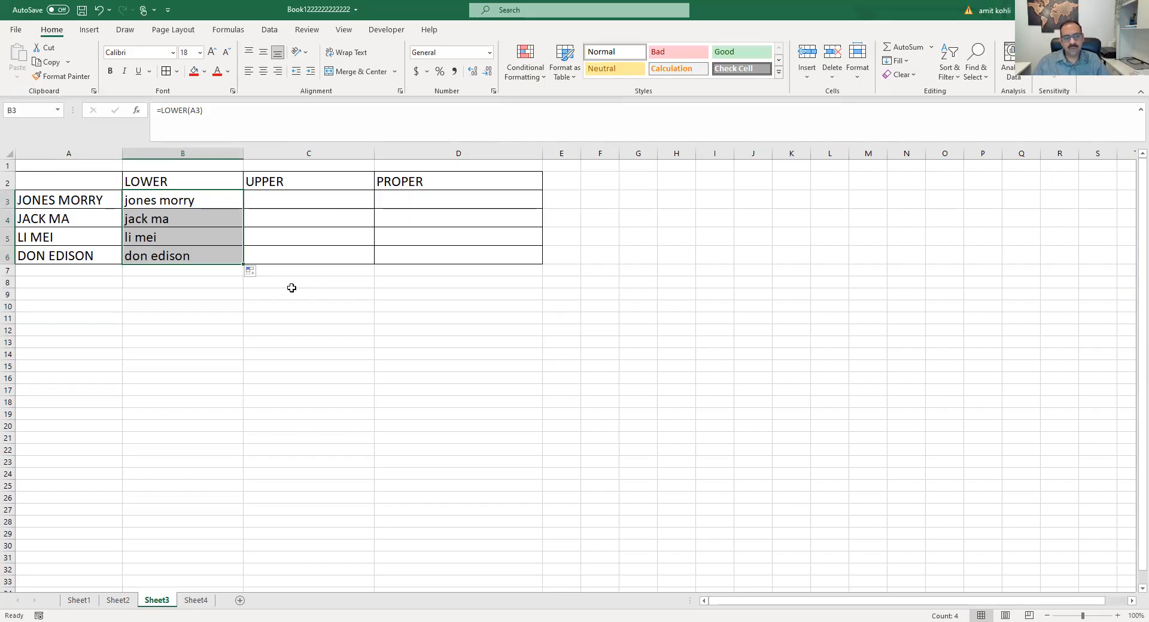
- Enter =UPPER(A3) in C3, accepting the formula correction, and fill it down to C6
click(270, 204)
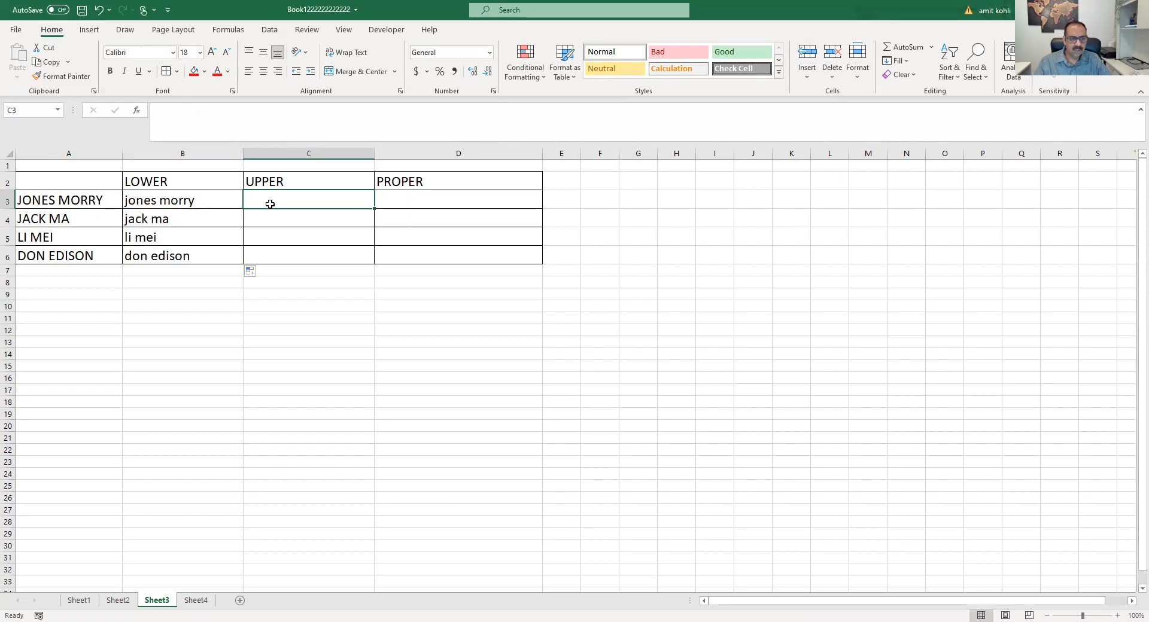
text(=)
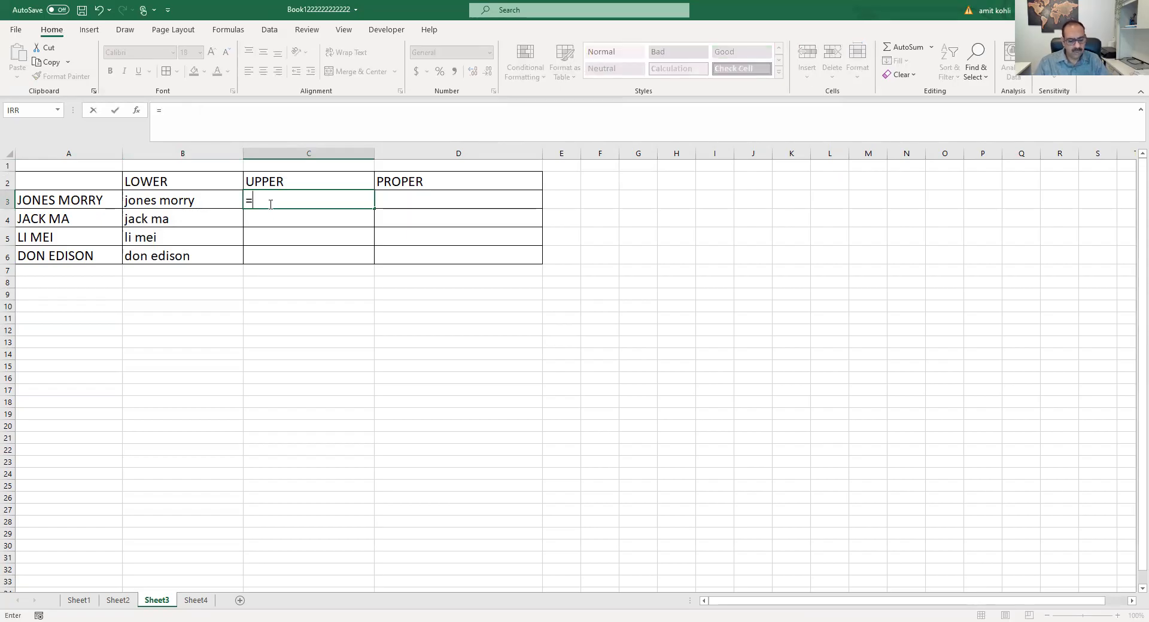
text(UPPER ()
click(106, 199)
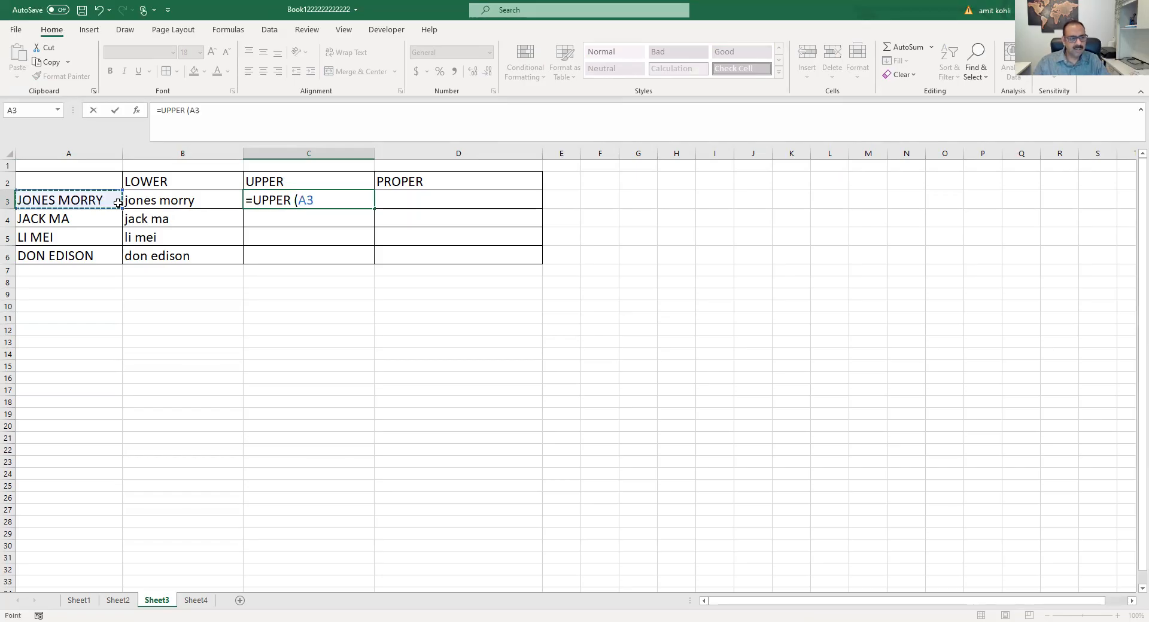
text())
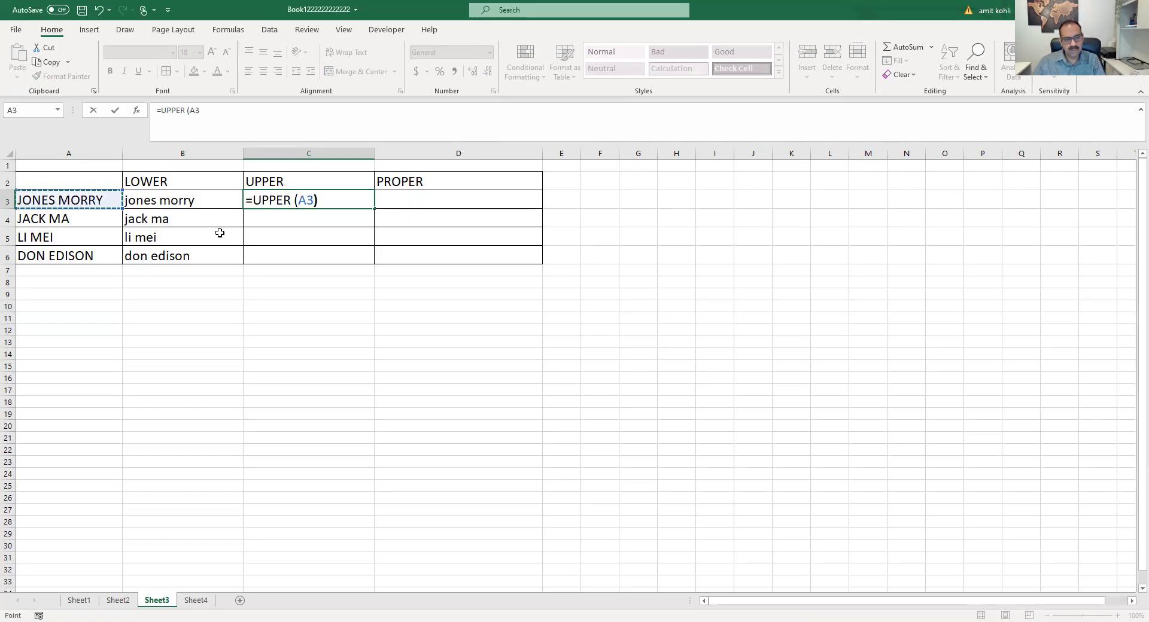
key(Return)
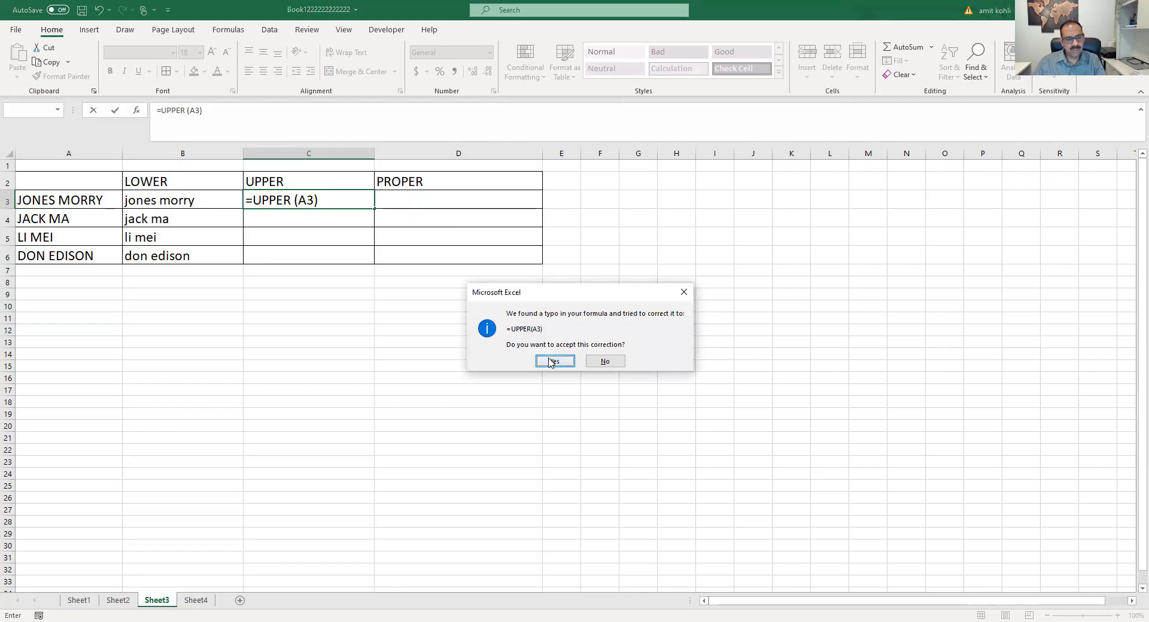
click(551, 361)
drag(376, 209, 375, 263)
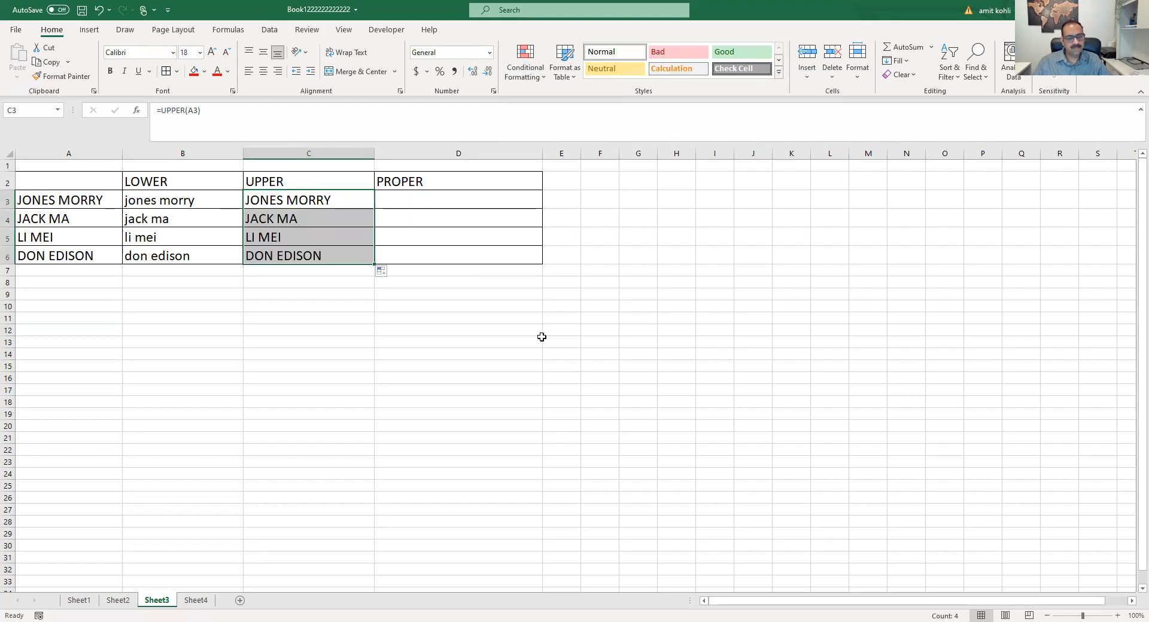
- Enter =PROPER(A3) in D3, accepting the formula correction, and fill it down to D6
click(396, 200)
text(=)
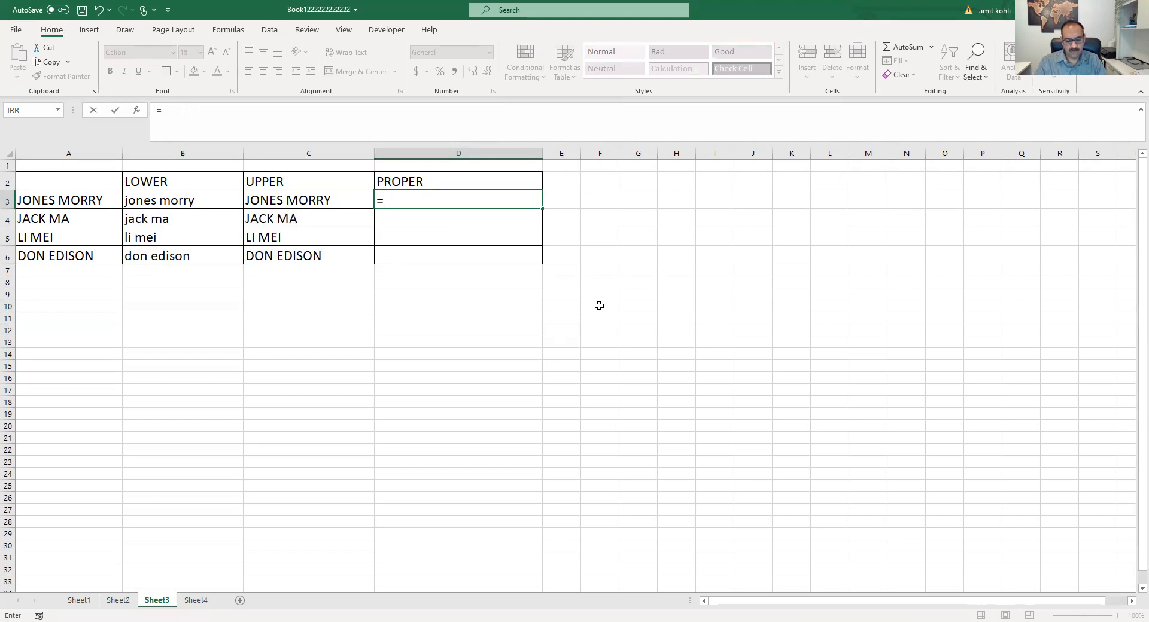
text(PROPER)
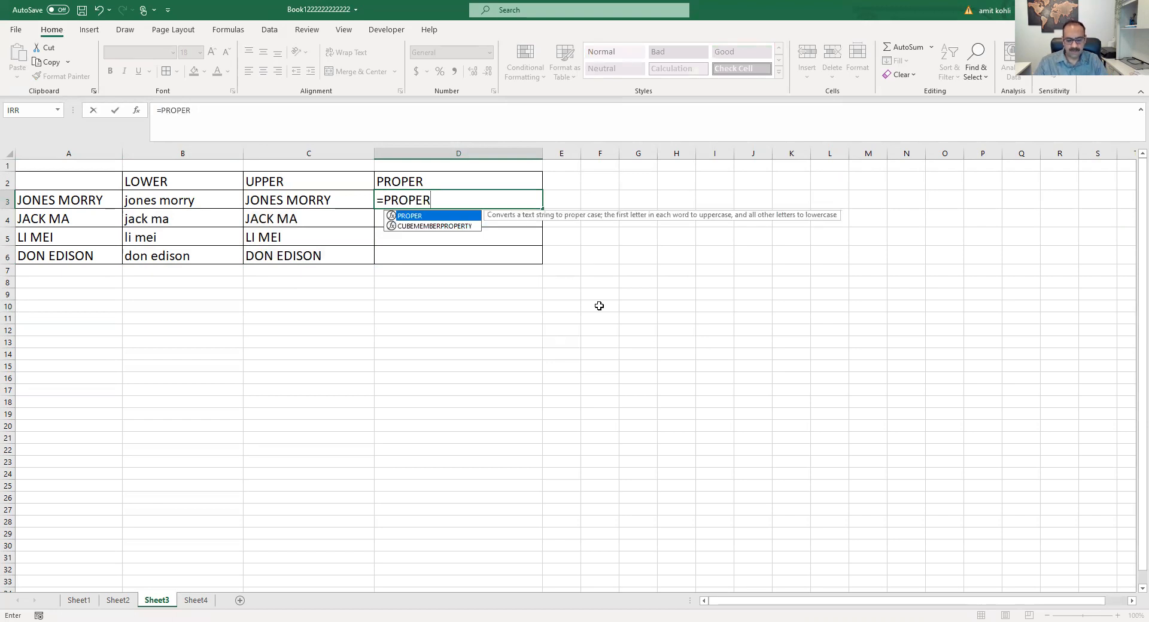
text( ()
click(94, 207)
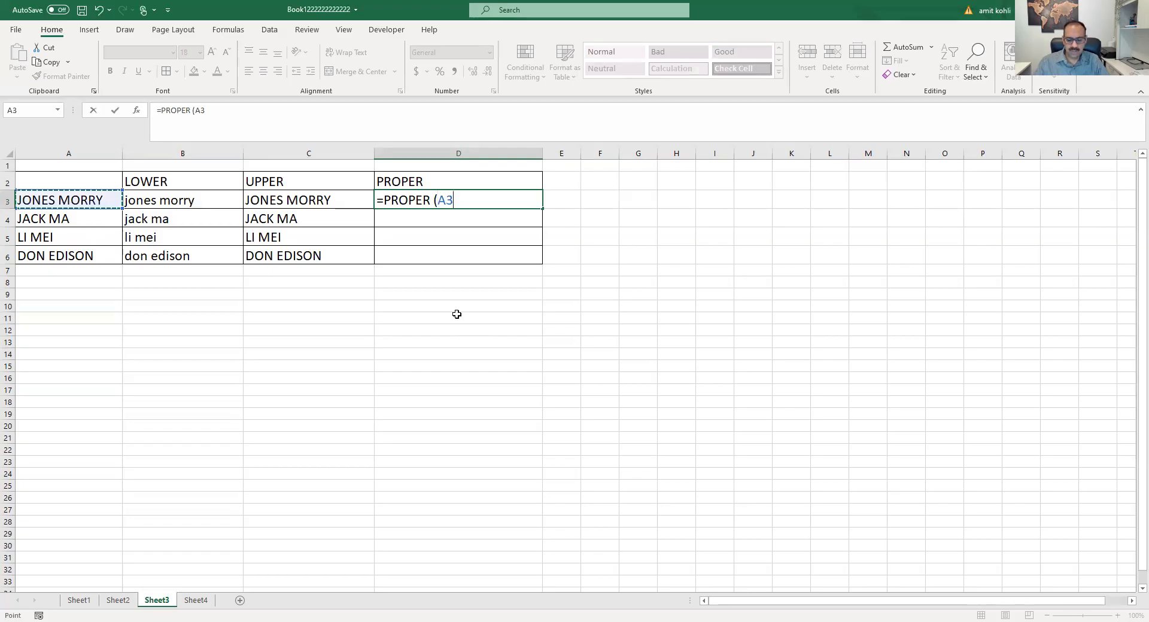
text())
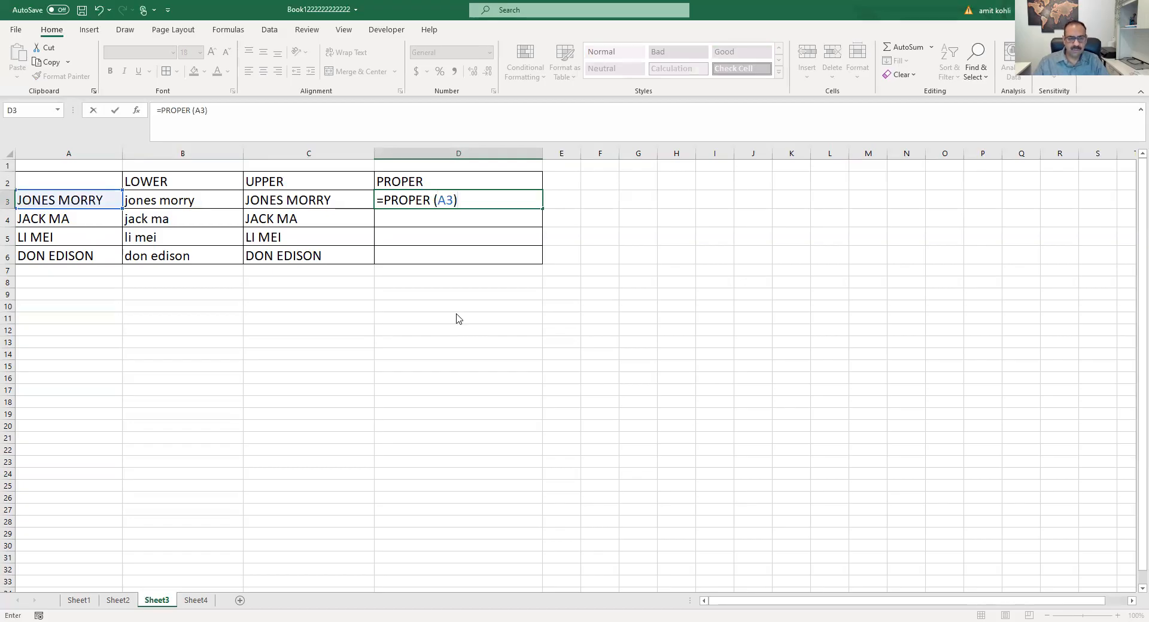
key(Return)
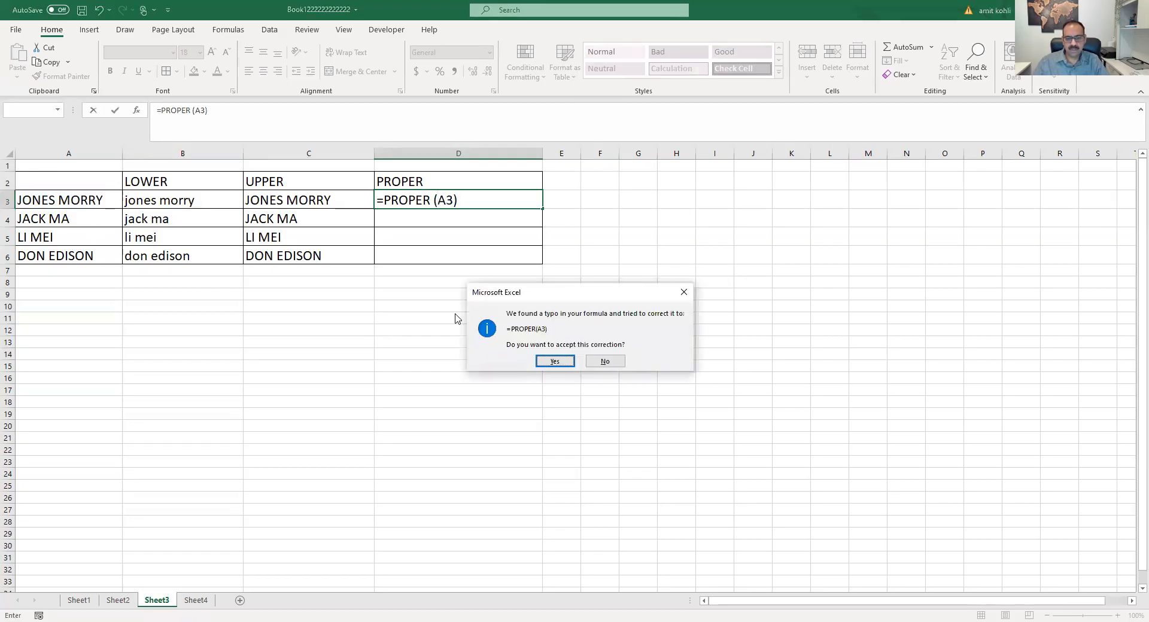
click(554, 361)
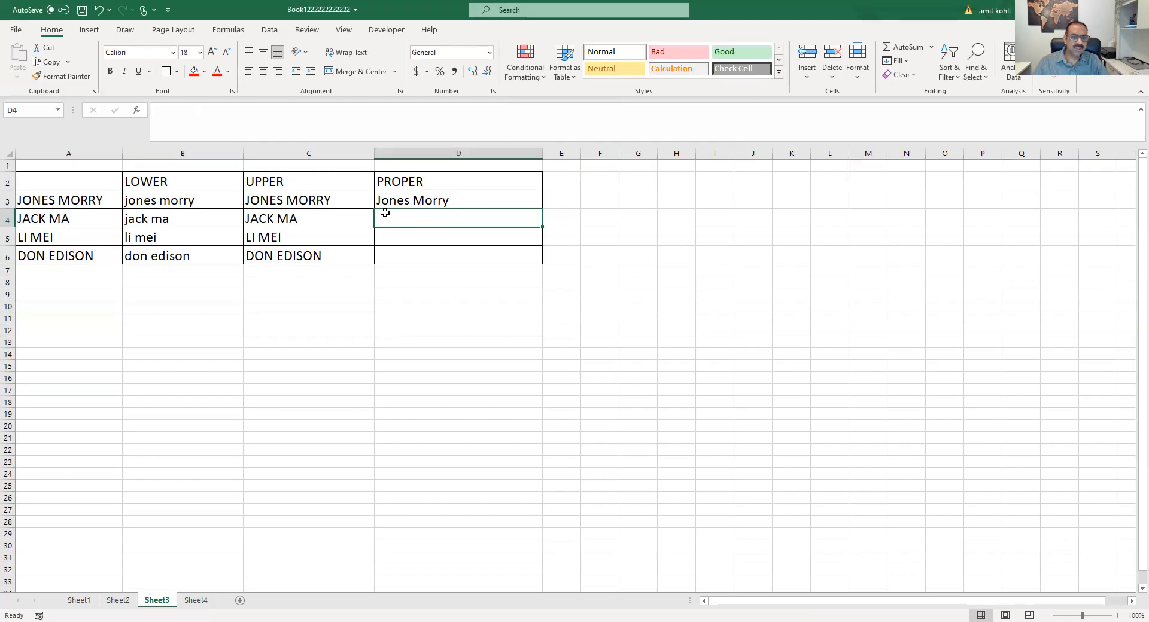
click(456, 201)
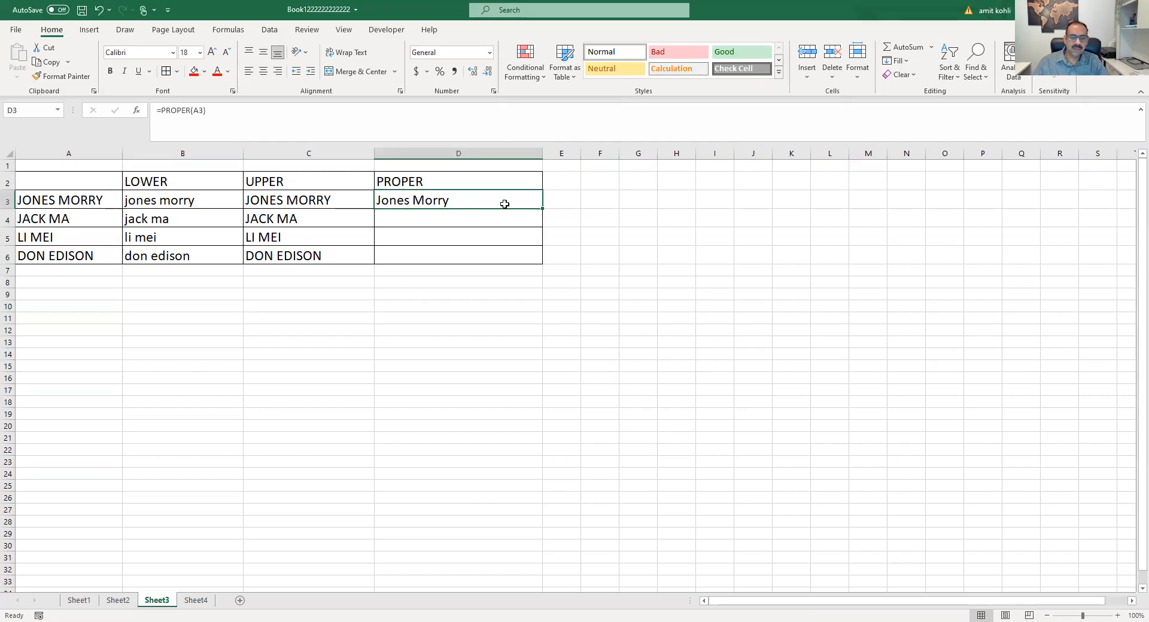
drag(542, 207, 541, 263)
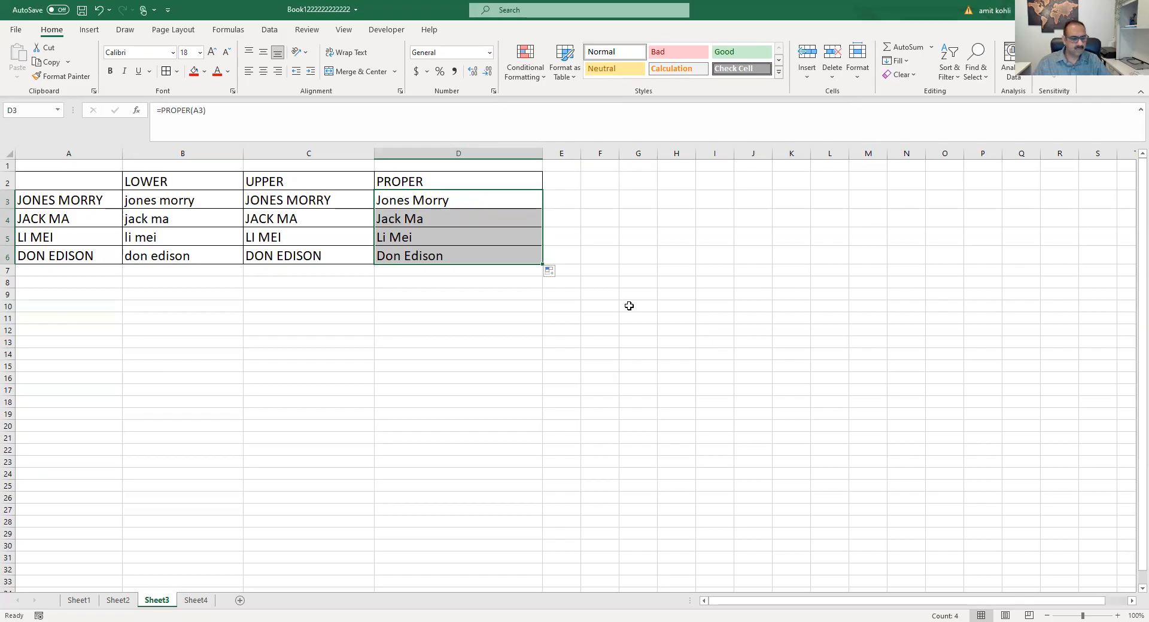
- On Sheet4, clear the contents of B2:D5 beneath the STREET, PROVINCE/STATE and COUNTRY headers
click(194, 600)
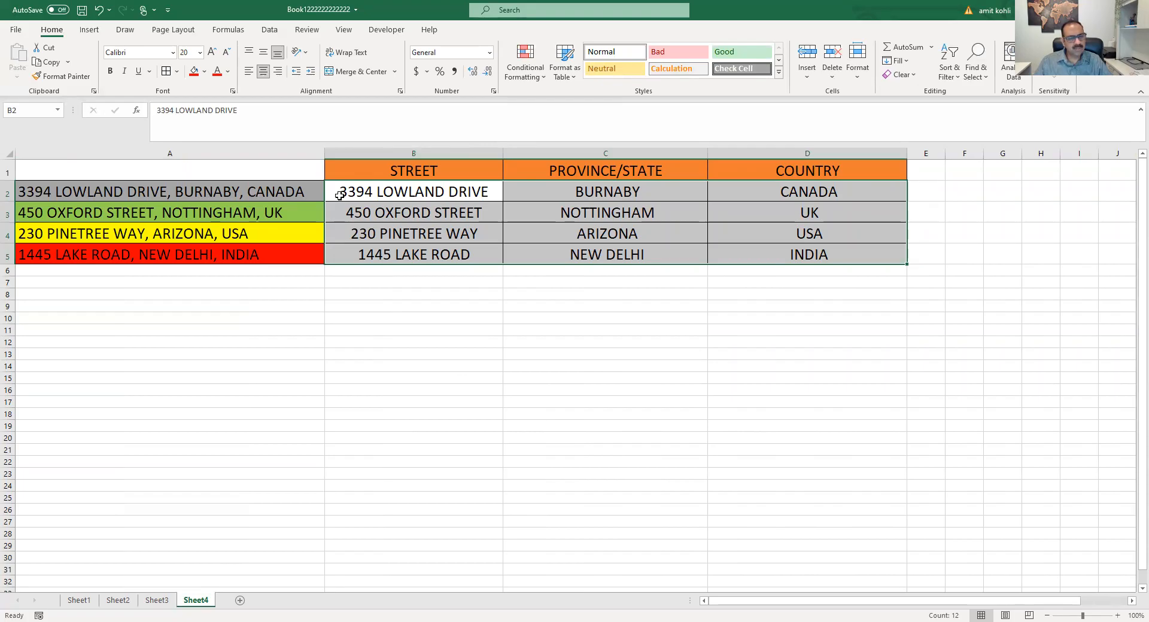
drag(345, 193, 743, 249)
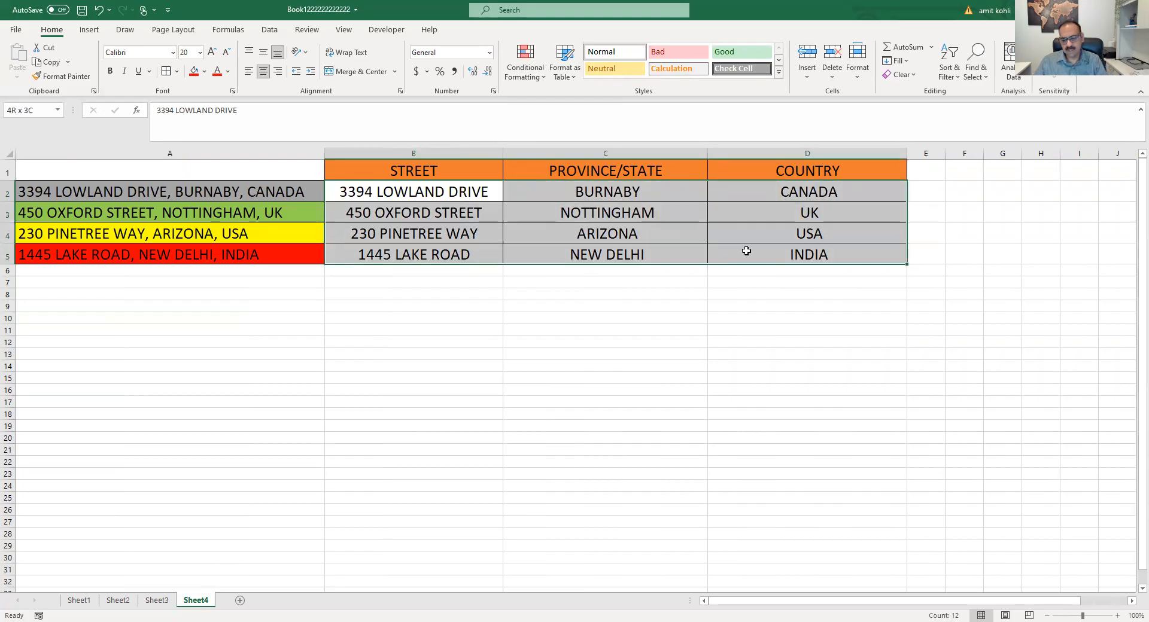
key(Delete)
drag(512, 365, 518, 376)
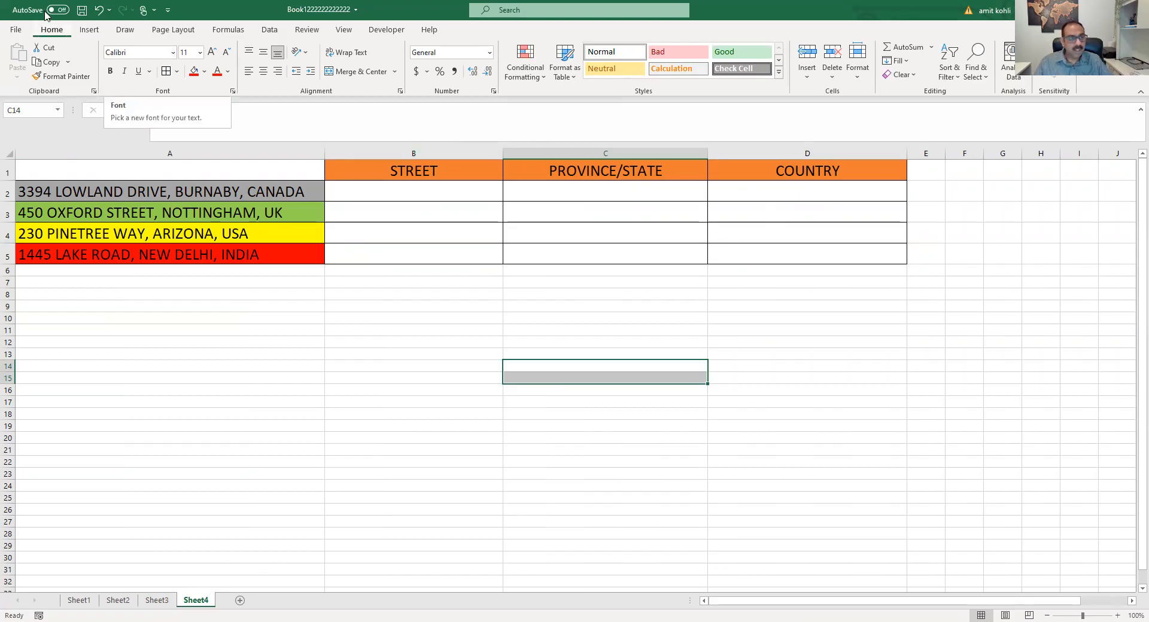
- Start Text to Columns on the addresses in A2:A5, using the Delimited type with comma as the only delimiter
click(267, 31)
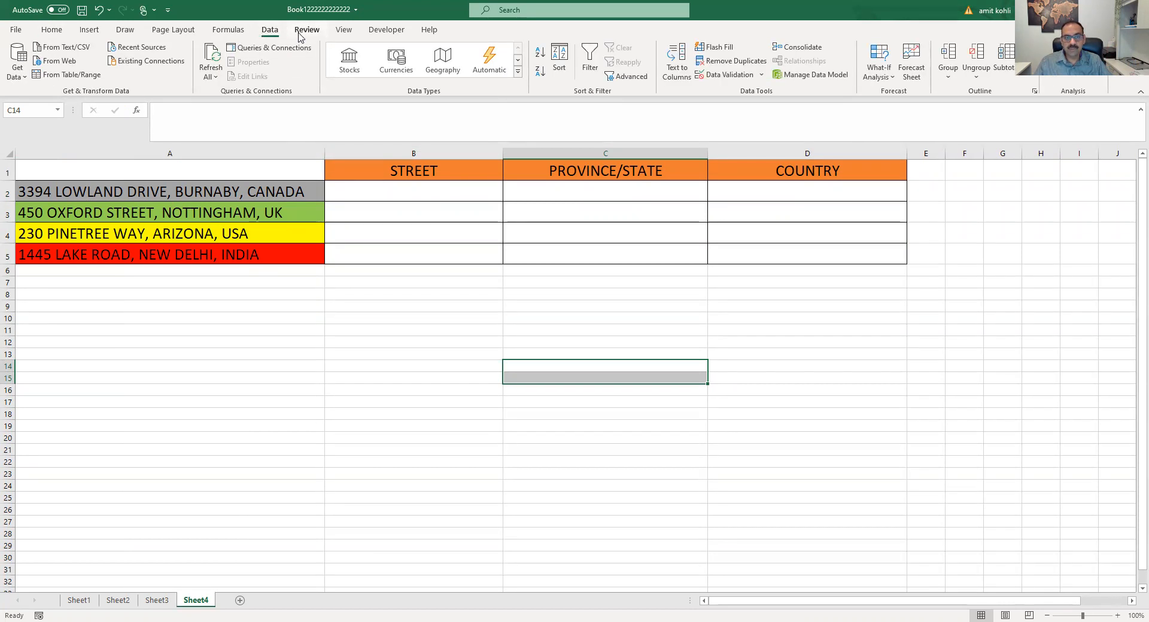
click(672, 70)
click(581, 352)
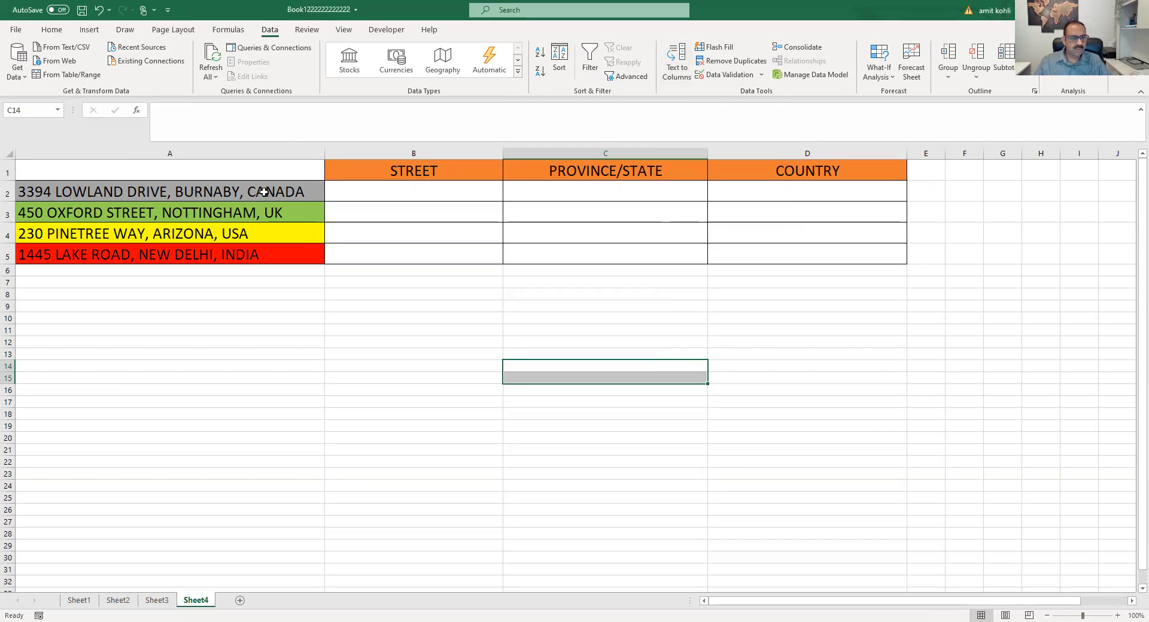
drag(264, 192, 263, 256)
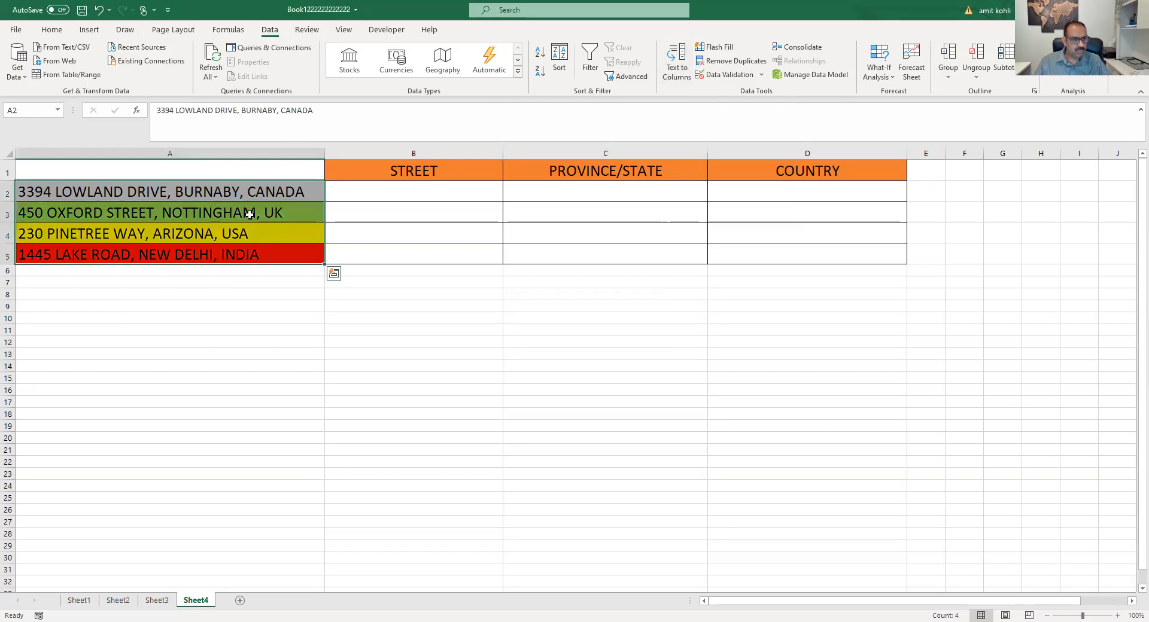
click(671, 71)
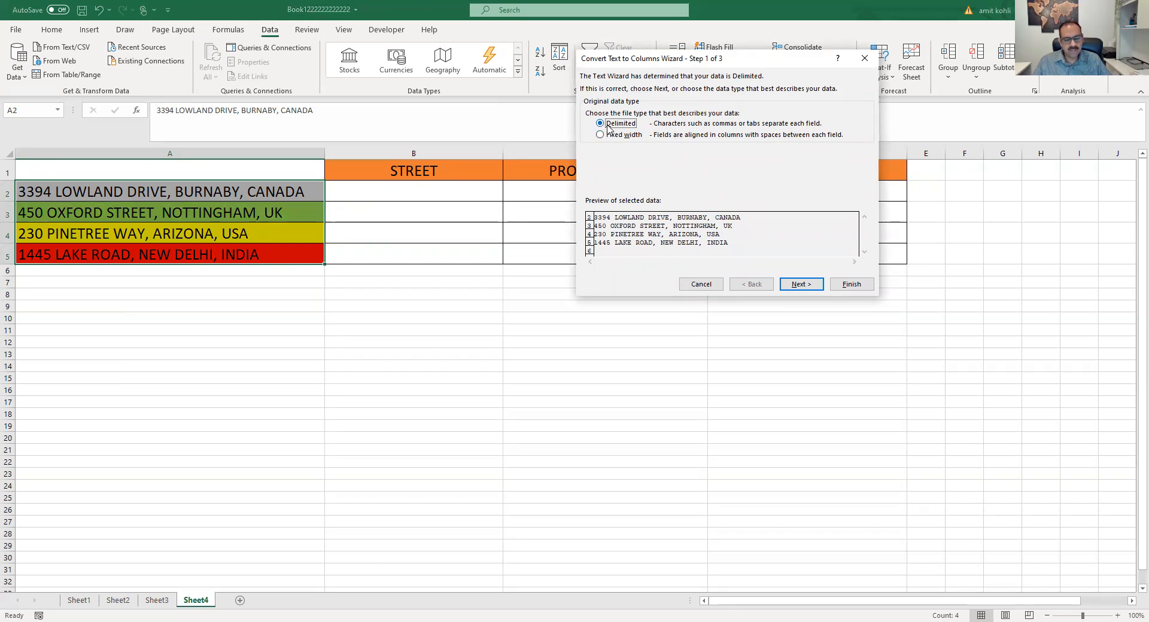
click(785, 285)
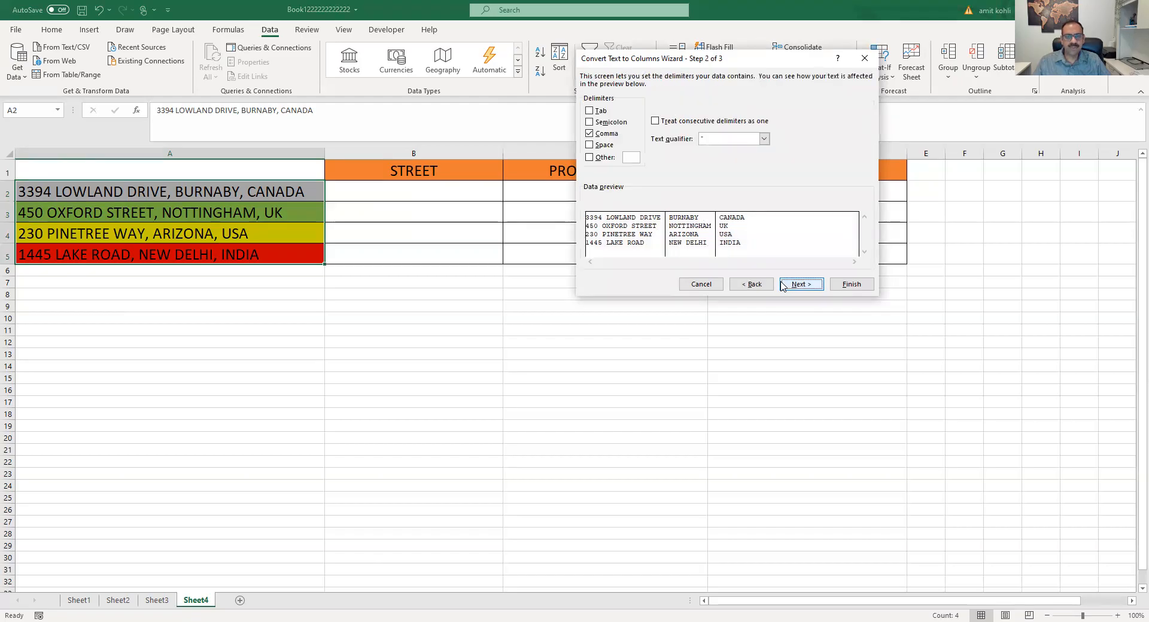
click(589, 111)
click(590, 122)
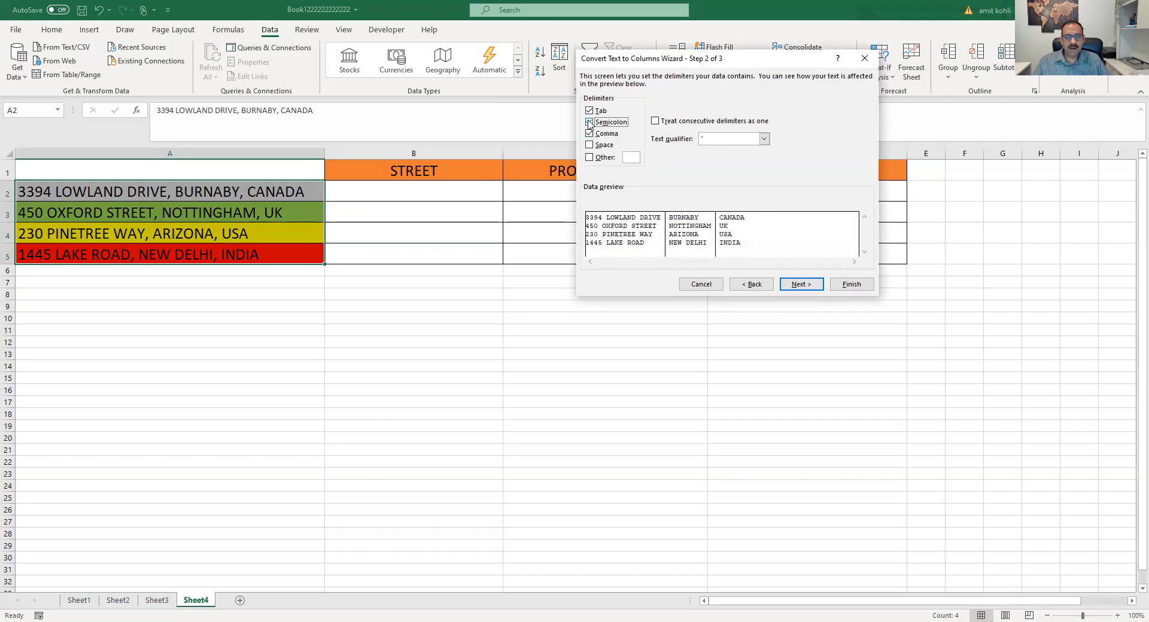
click(589, 110)
click(590, 122)
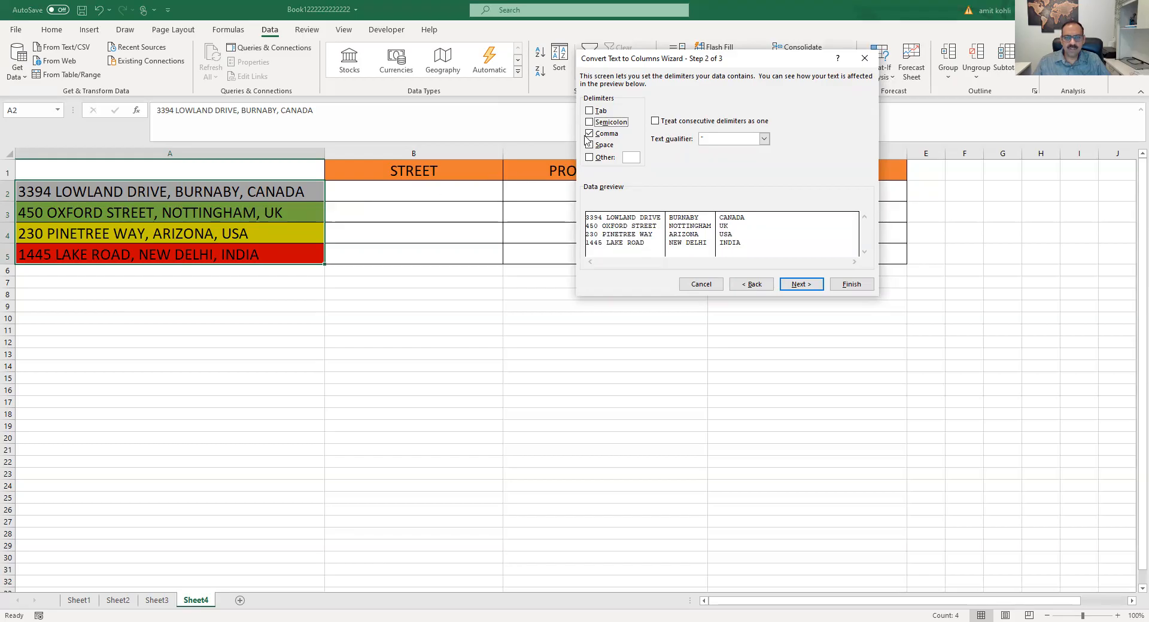
click(798, 285)
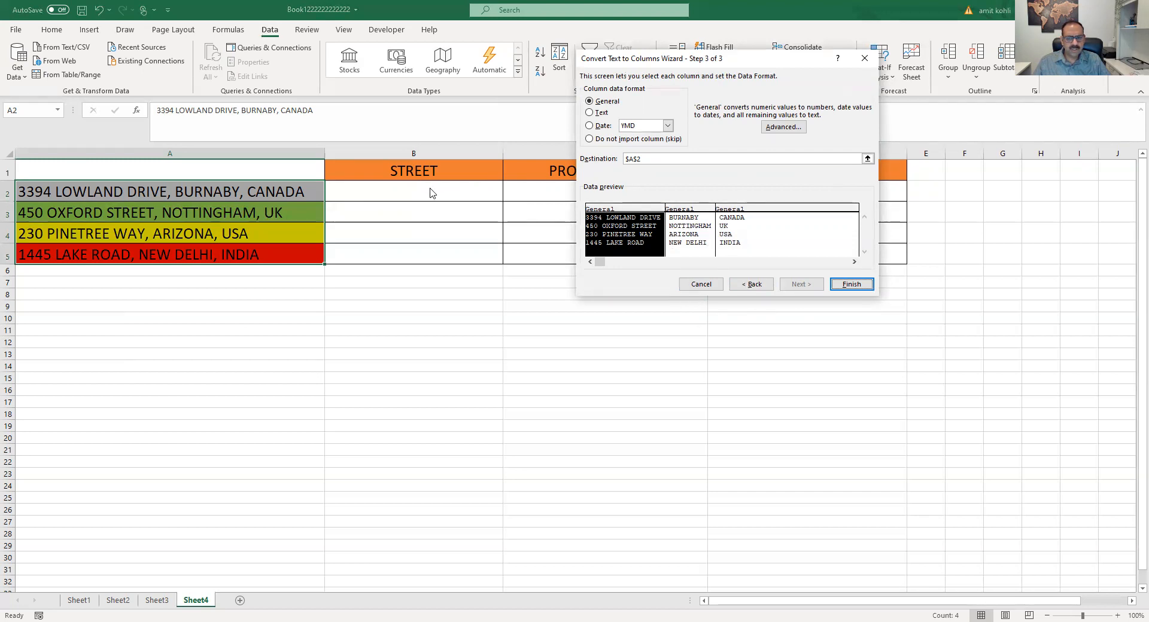
- Set the split's destination to cell B2 and finish the conversion, agreeing to replace the existing data
click(867, 158)
click(391, 192)
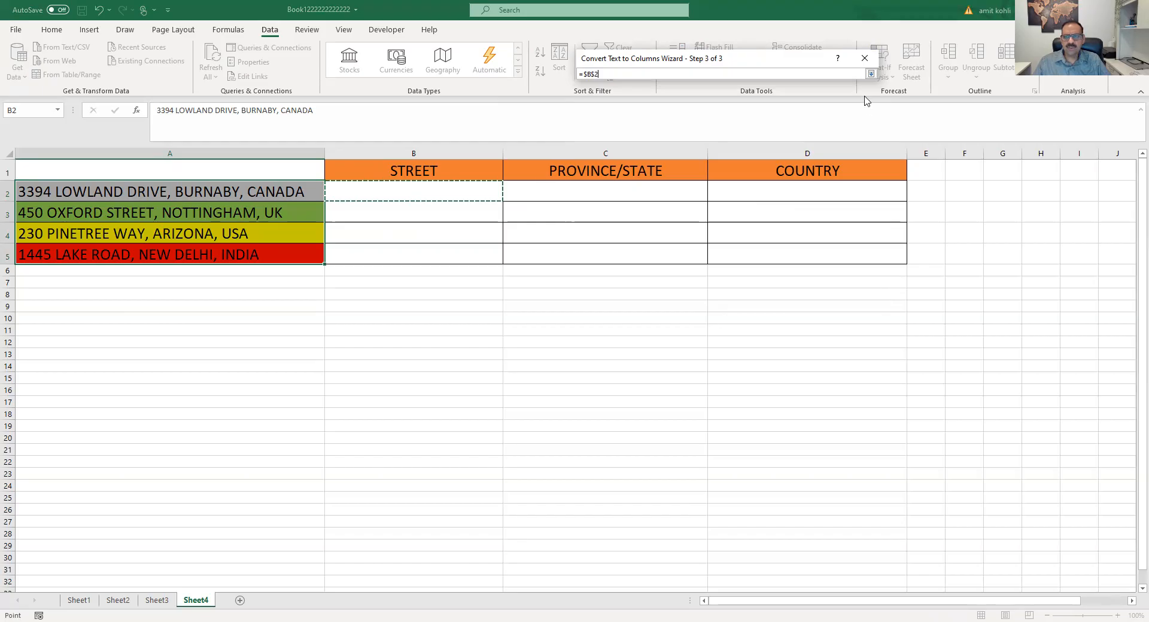
click(871, 74)
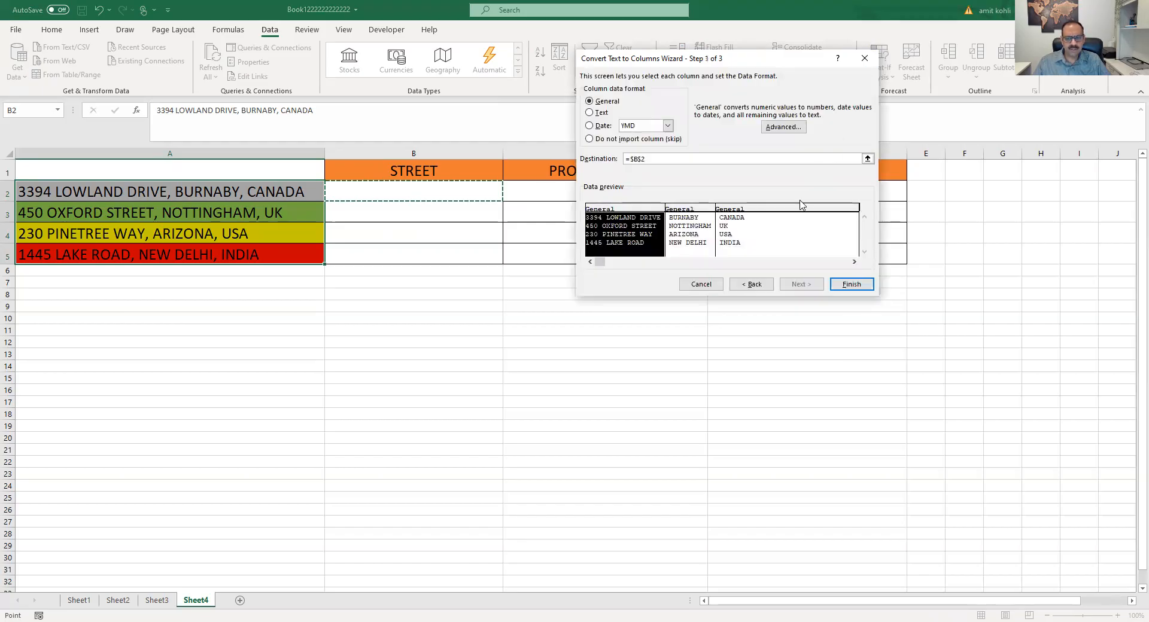
click(851, 284)
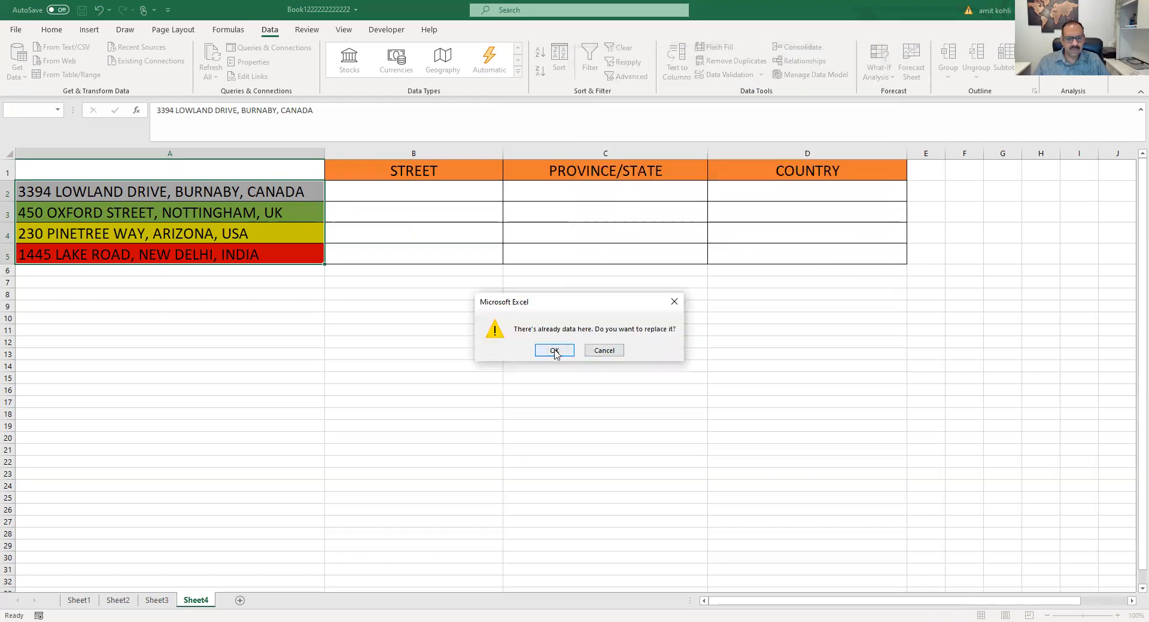
click(554, 350)
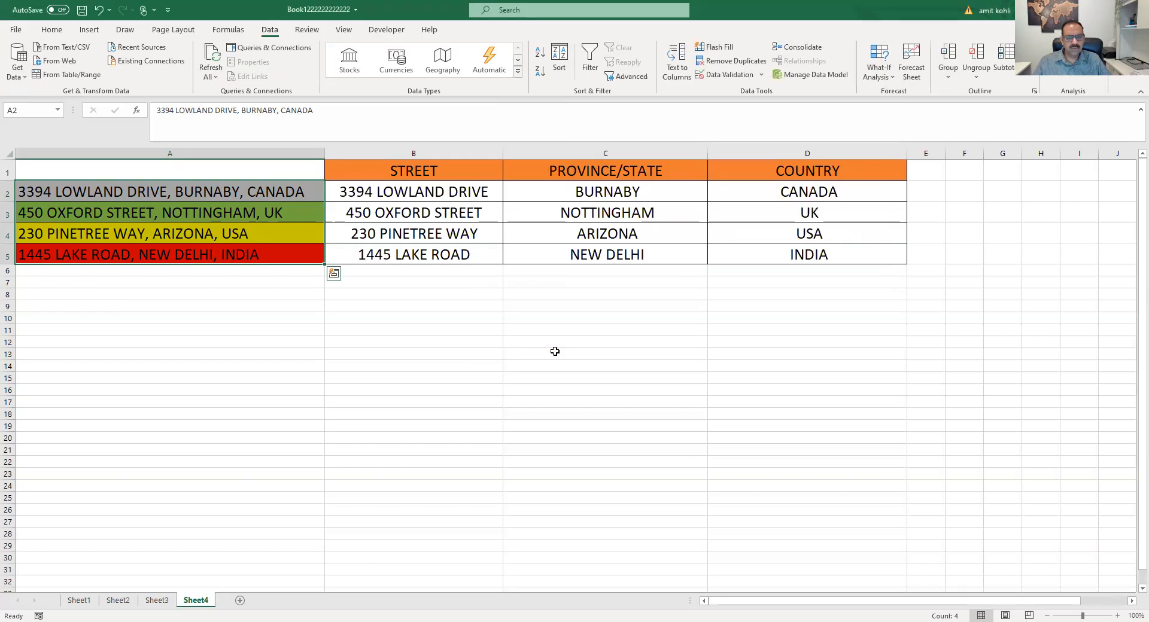